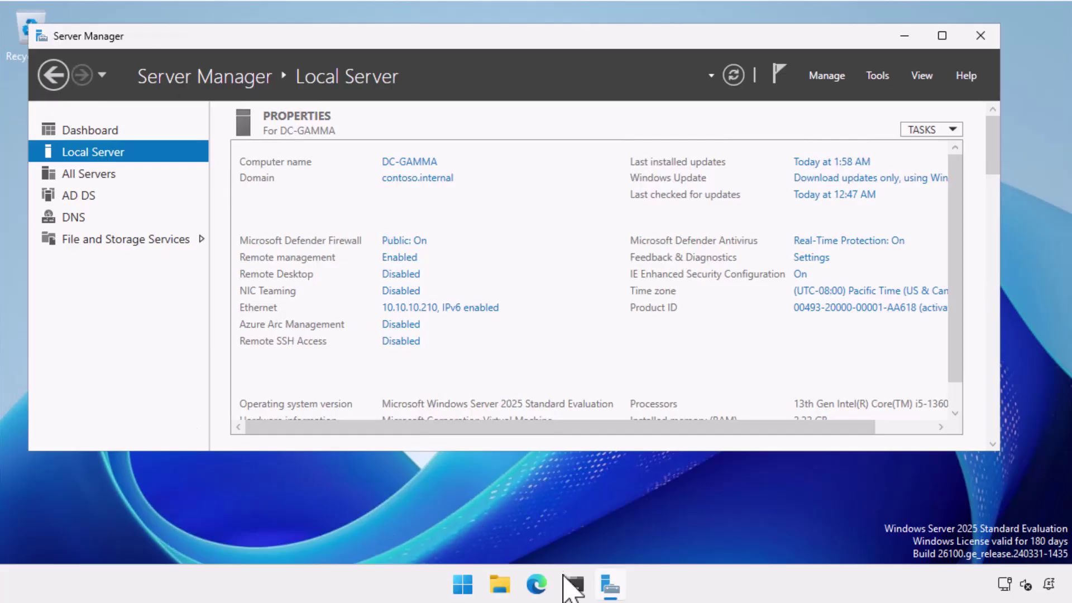
- Open Windows PowerShell in Terminal with administrator rights
{"action": "right_click", "coordinate": [574, 589]}
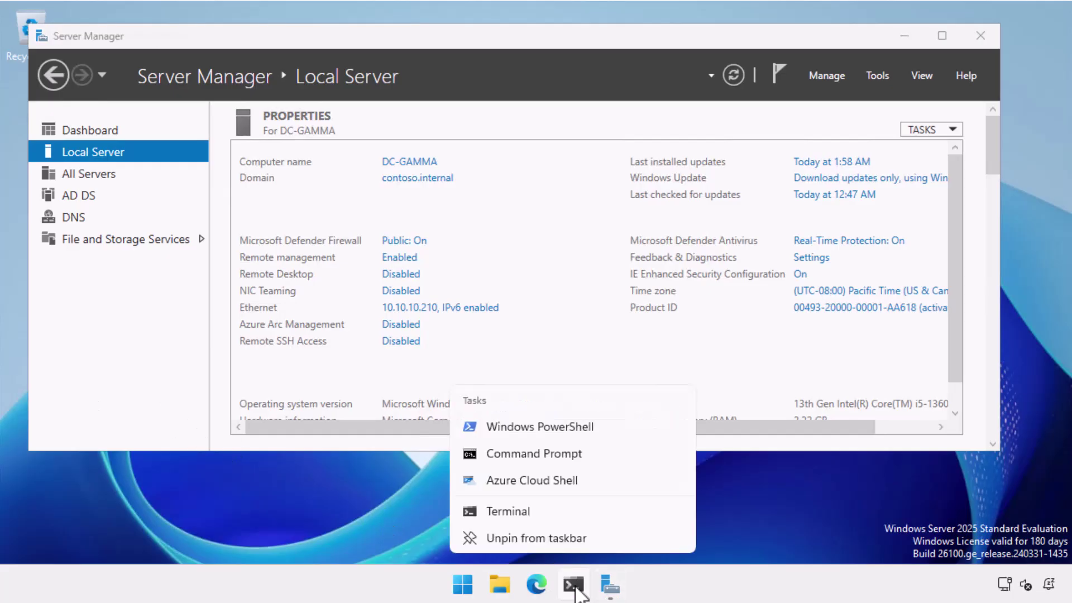
{"action": "right_click", "coordinate": [534, 511]}
{"action": "left_click", "coordinate": [572, 468]}
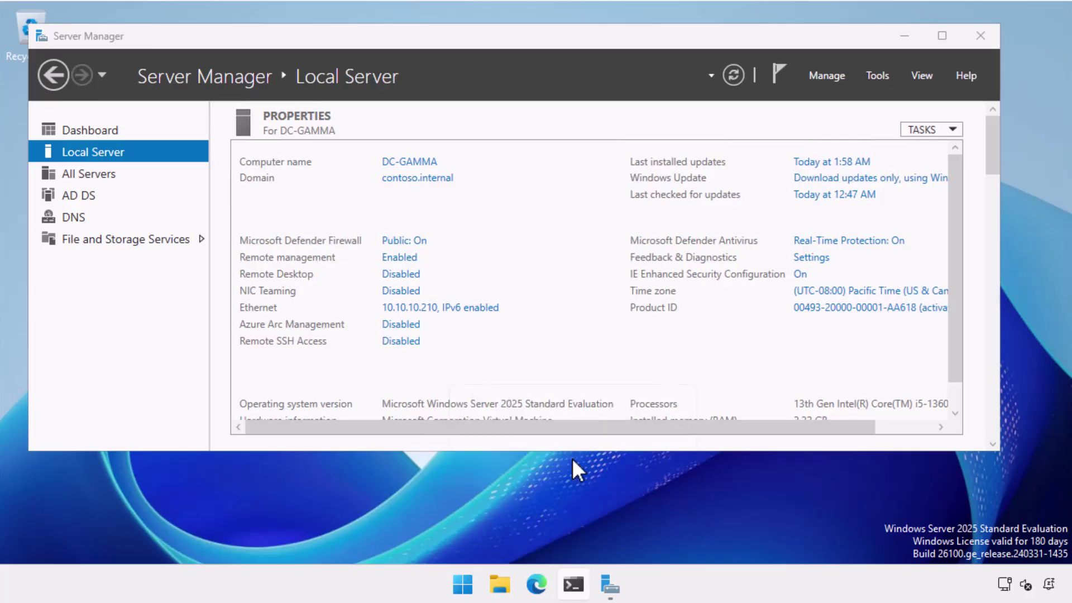
{"action": "key", "text": "alt+y"}
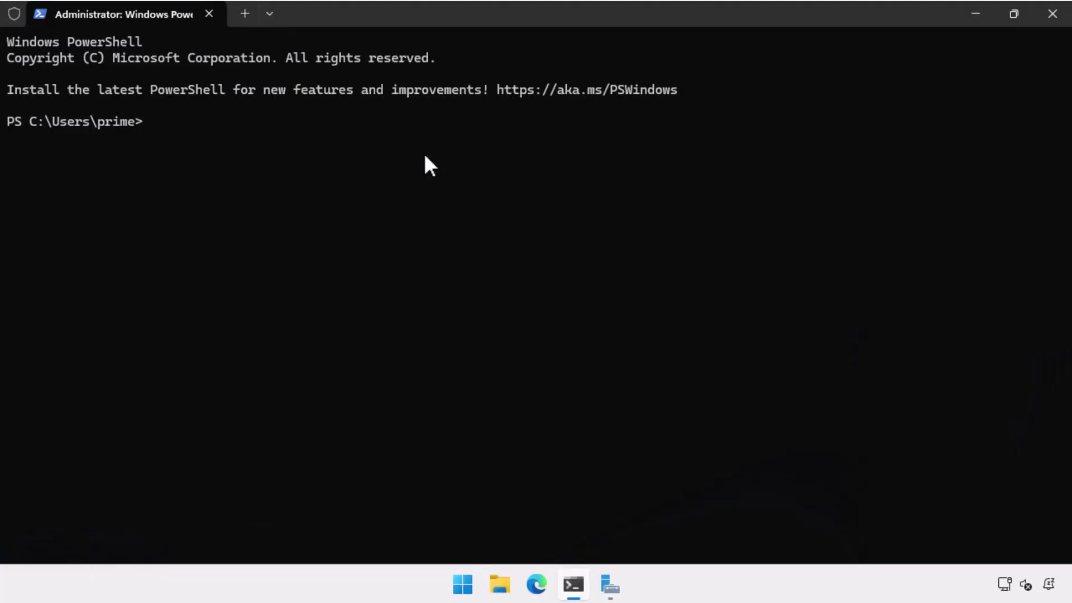
- Run the domain controller's DNS test with dcdiag /test:dns and examine the network adapter entry in the results
{"action": "type", "text": "dcdiag /test:dns"}
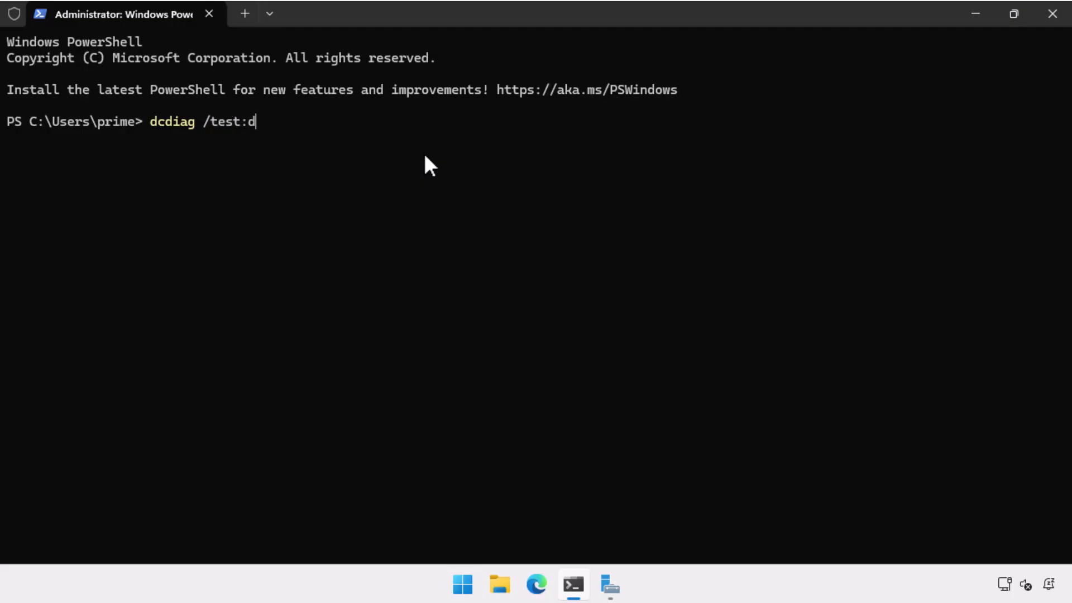
{"action": "key", "text": "Return"}
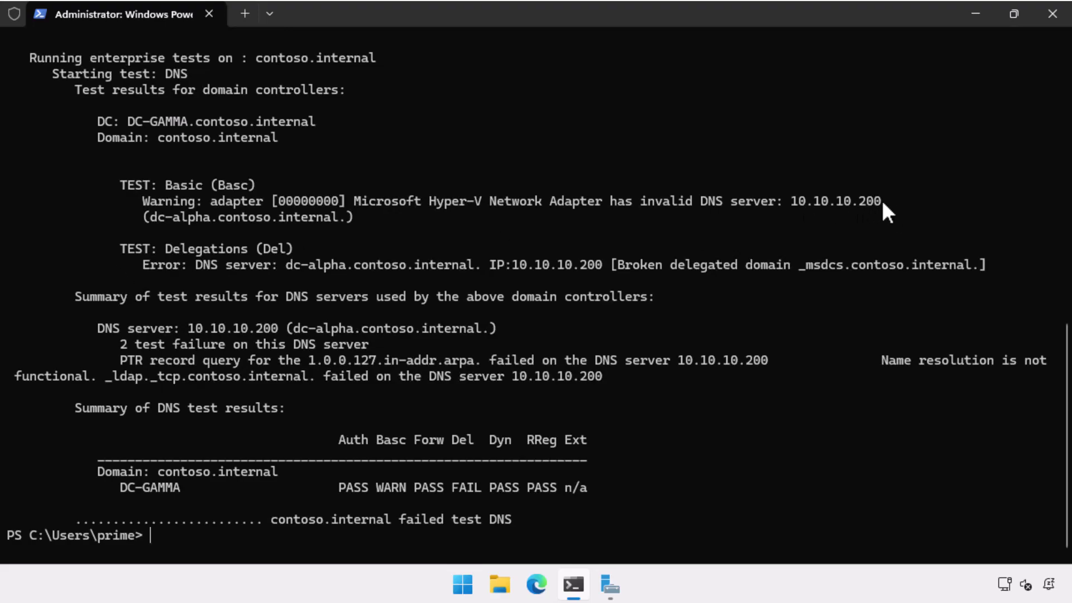
{"action": "left_click_drag", "start_coordinate": [883, 200], "coordinate": [359, 199]}
{"action": "key", "text": "ctrl+c"}
- Clear the console and get the replication summary with repadmin /replsummary
{"action": "type", "text": "clear"}
{"action": "key", "text": "Return"}
{"action": "type", "text": "repadmin /"}
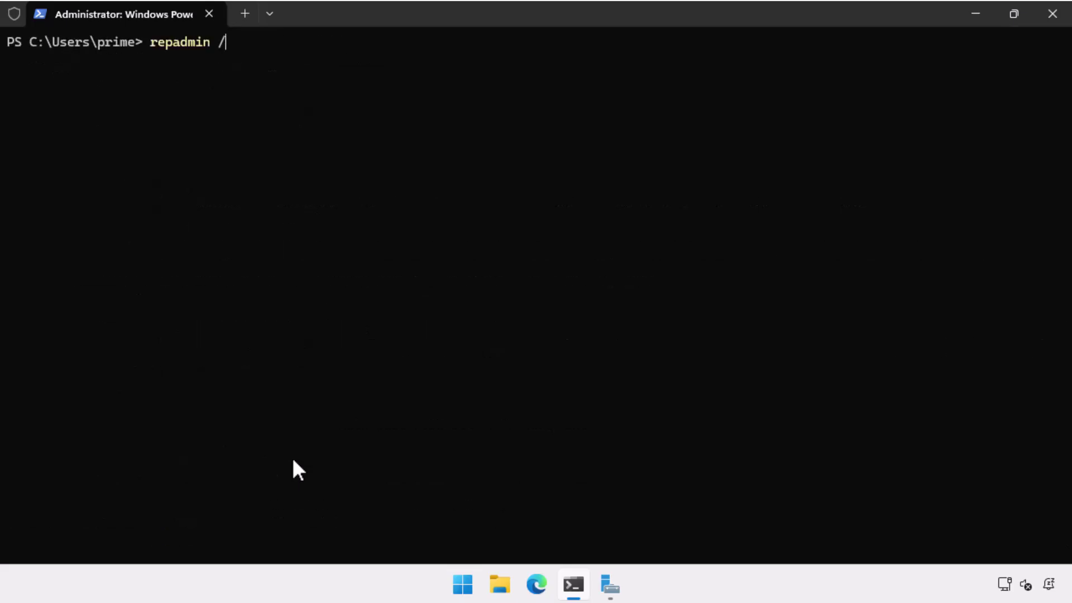
{"action": "type", "text": "replsummary"}
{"action": "key", "text": "Return"}
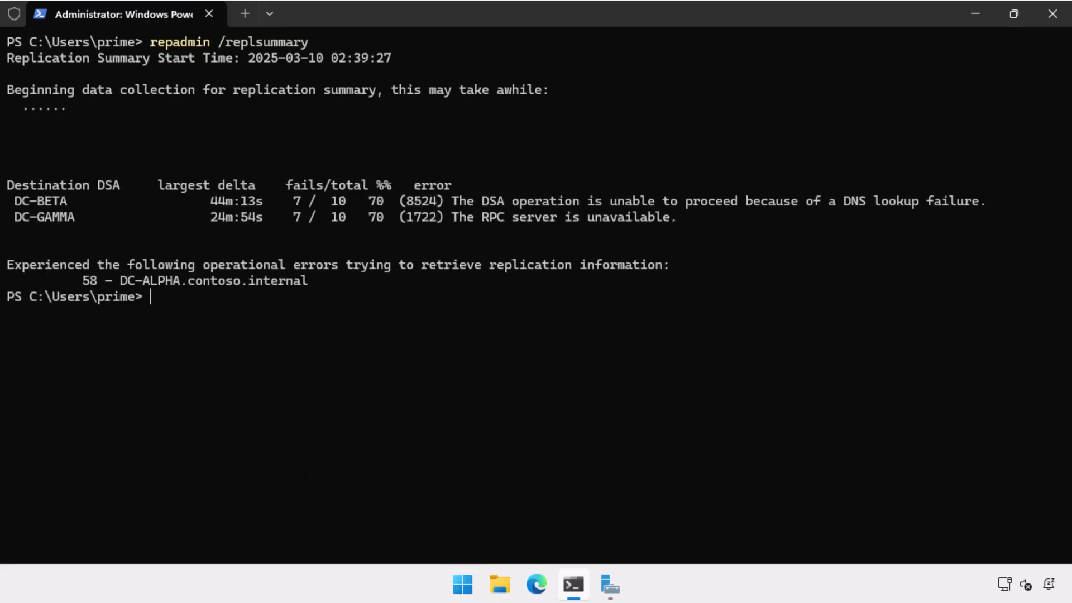
- Clear the console again and show this server's replication partner status with repadmin /showrepl
{"action": "type", "text": "cls"}
{"action": "key", "text": "Return"}
{"action": "type", "text": "repa"}
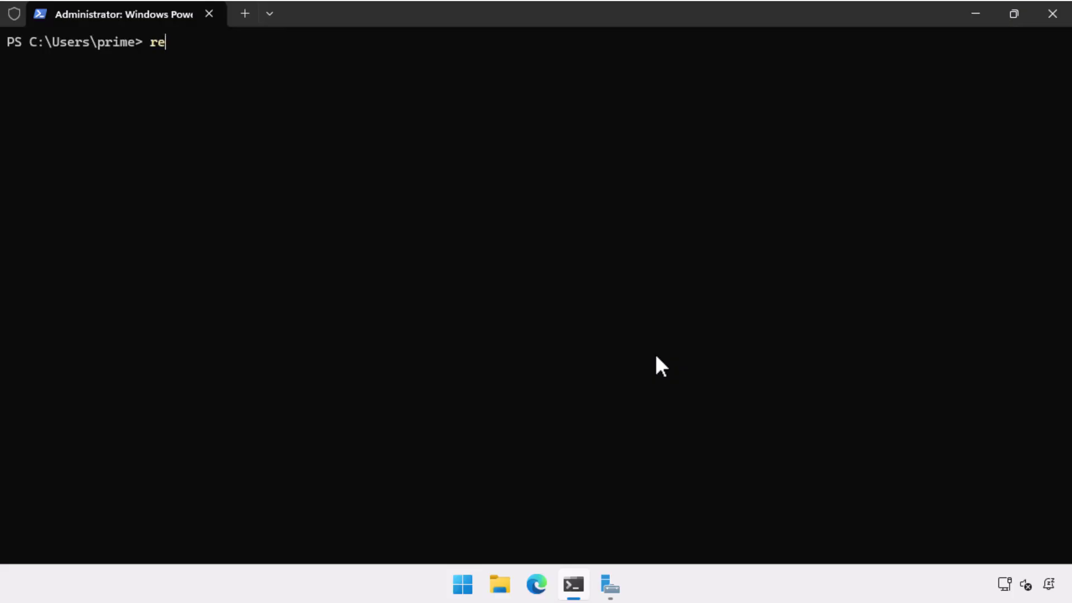
{"action": "type", "text": "dmin /showrepl"}
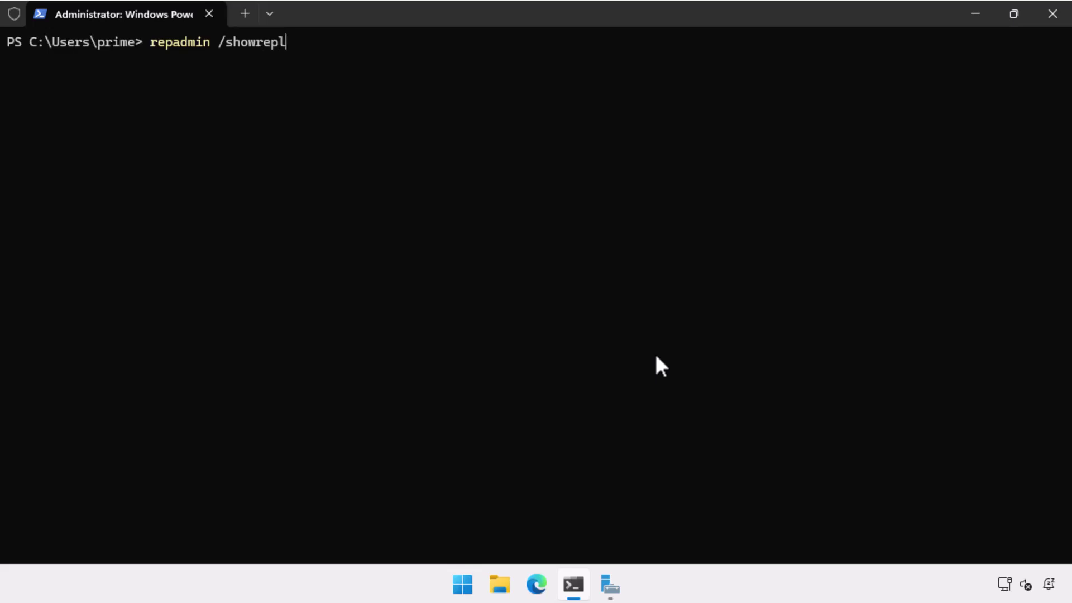
{"action": "key", "text": "Return"}
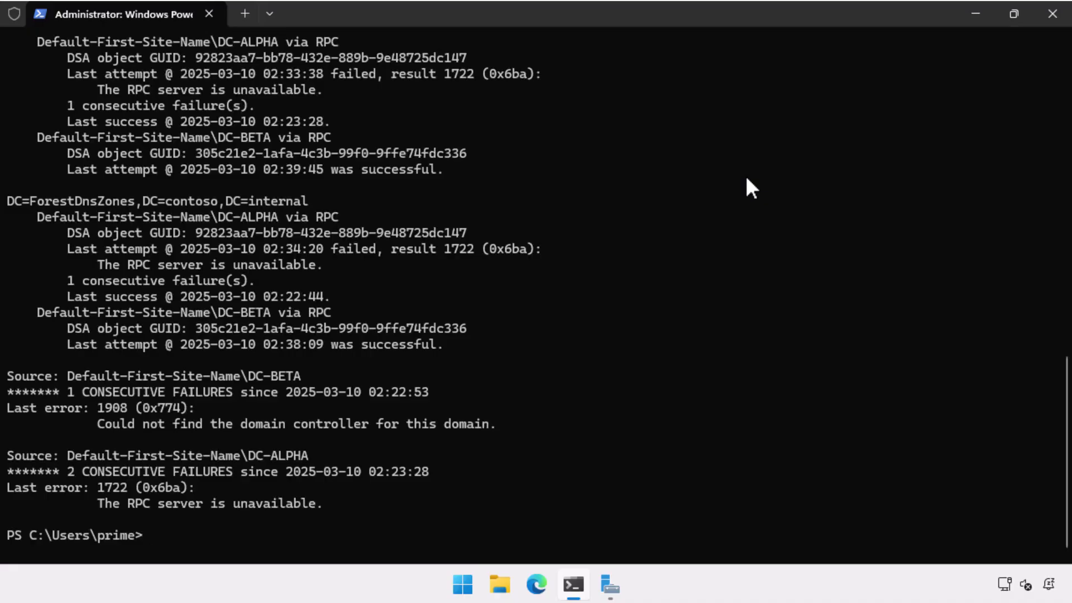
- Minimize the console and open the Internet Protocol Version 4 (TCP/IPv4) properties of the Ethernet adapter
{"action": "left_click", "coordinate": [976, 14]}
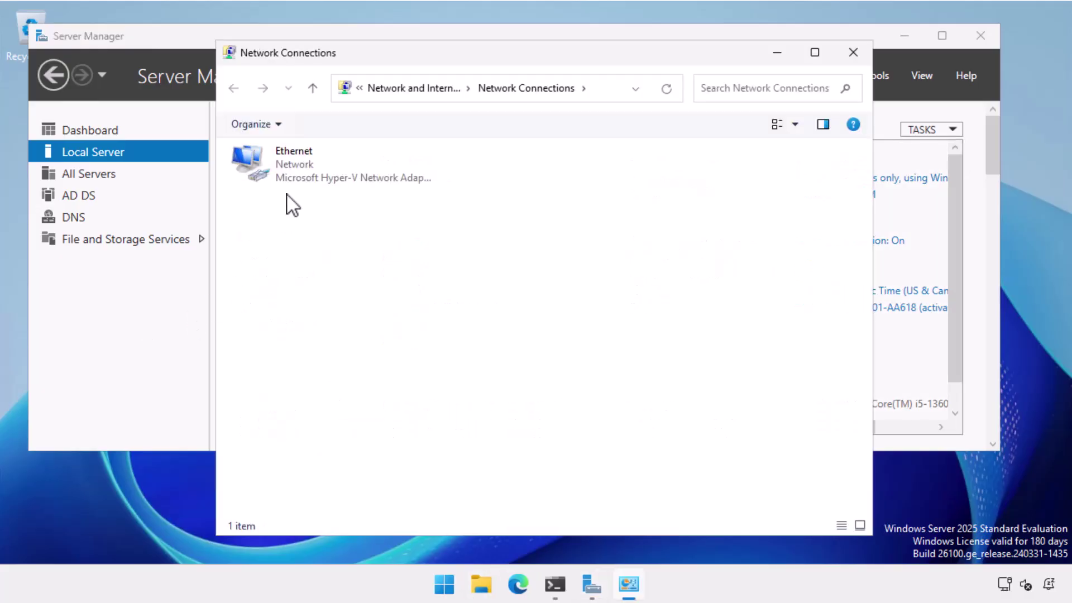
{"action": "left_click", "coordinate": [293, 174]}
{"action": "right_click", "coordinate": [295, 172]}
{"action": "left_click", "coordinate": [315, 331]}
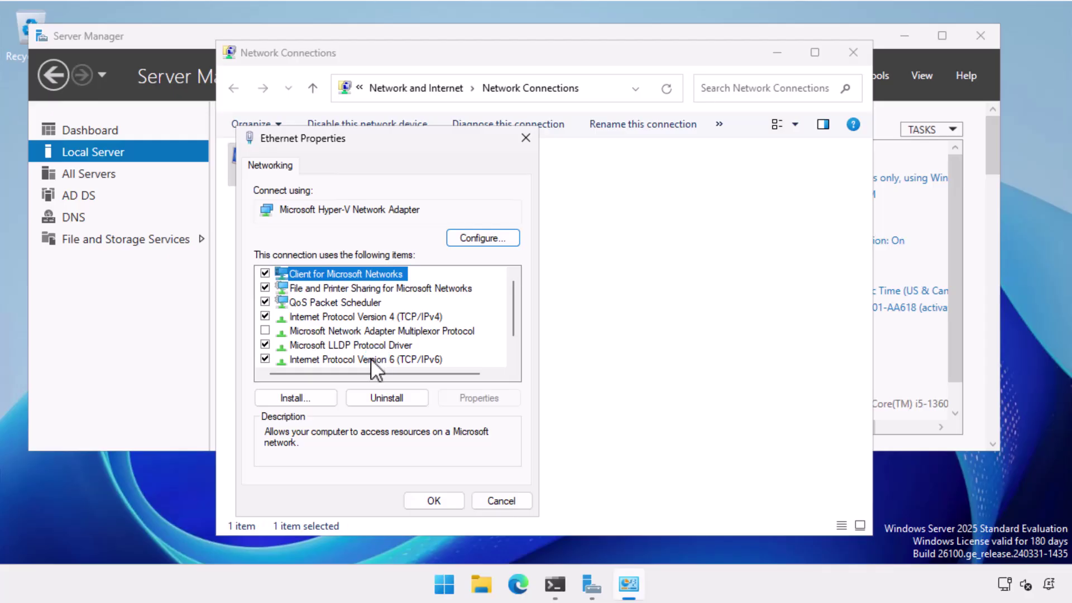
{"action": "left_click", "coordinate": [372, 317]}
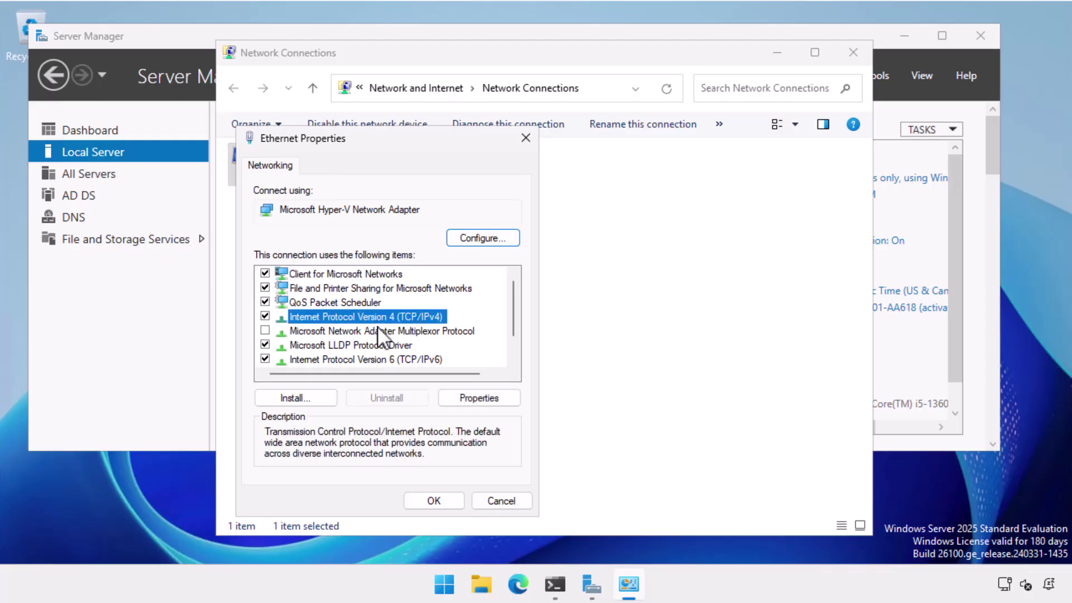
{"action": "left_click", "coordinate": [457, 399]}
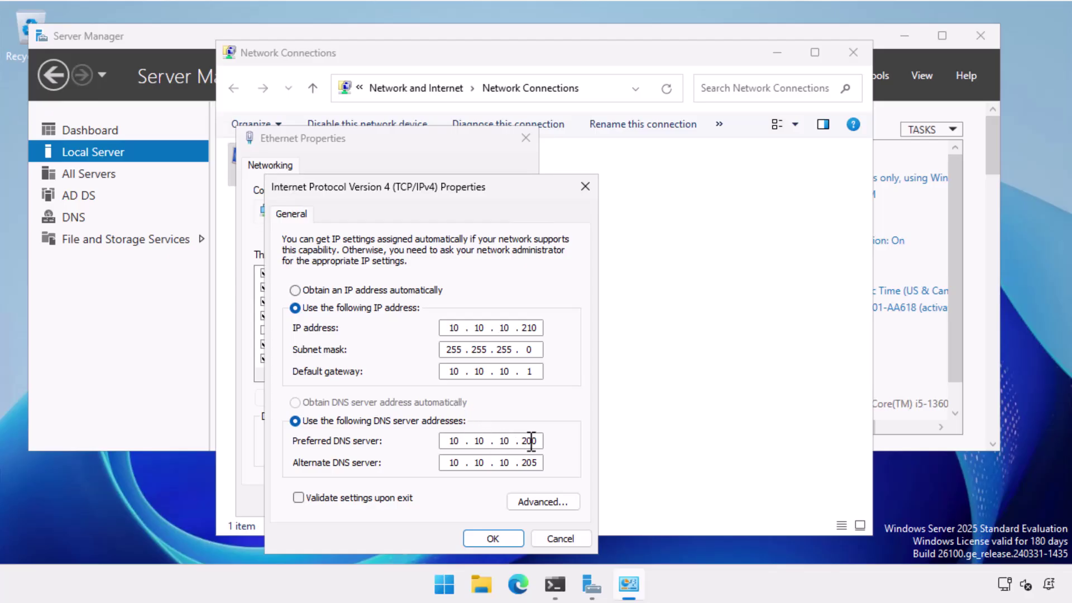
- Set the preferred DNS server to 10.10.10.205 and the alternate to 10.10.10.210, apply the adapter settings, and close Network Connections
{"action": "key", "text": "BackSpace"}
{"action": "key", "text": "BackSpace"}
{"action": "key", "text": "BackSpace"}
{"action": "type", "text": "205"}
{"action": "key", "text": "Tab"}
{"action": "type", "text": "10 . 10 . 10 . 210"}
{"action": "left_click", "coordinate": [500, 535]}
{"action": "left_click", "coordinate": [446, 505]}
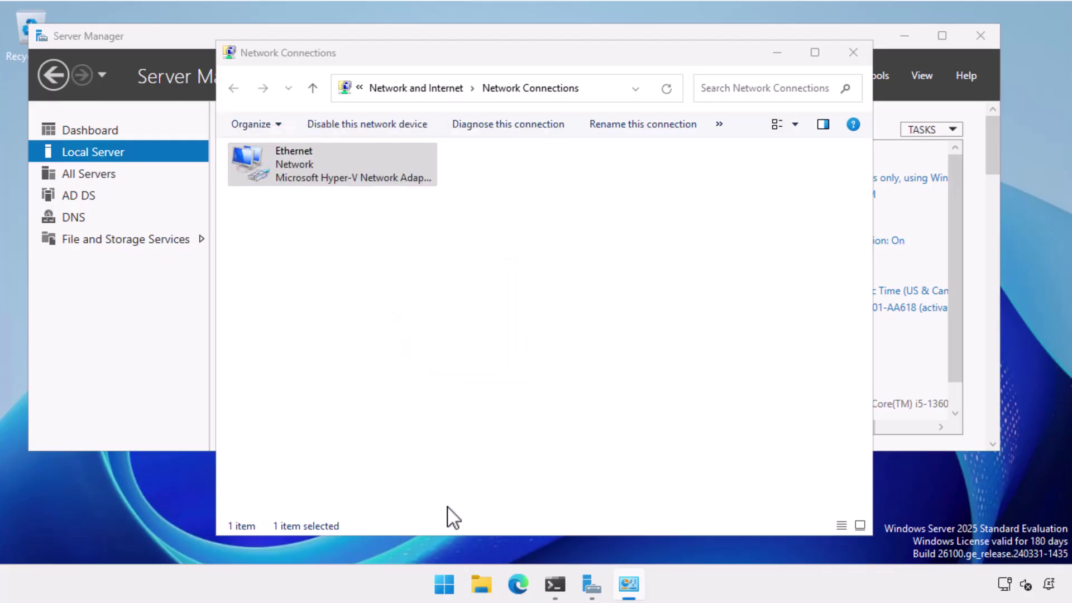
{"action": "left_click", "coordinate": [851, 55]}
- Install the Windows Server Backup feature on DC-GAMMA through a role-based or feature-based installation
{"action": "left_click", "coordinate": [827, 75]}
{"action": "left_click", "coordinate": [852, 96]}
{"action": "left_click", "coordinate": [474, 473]}
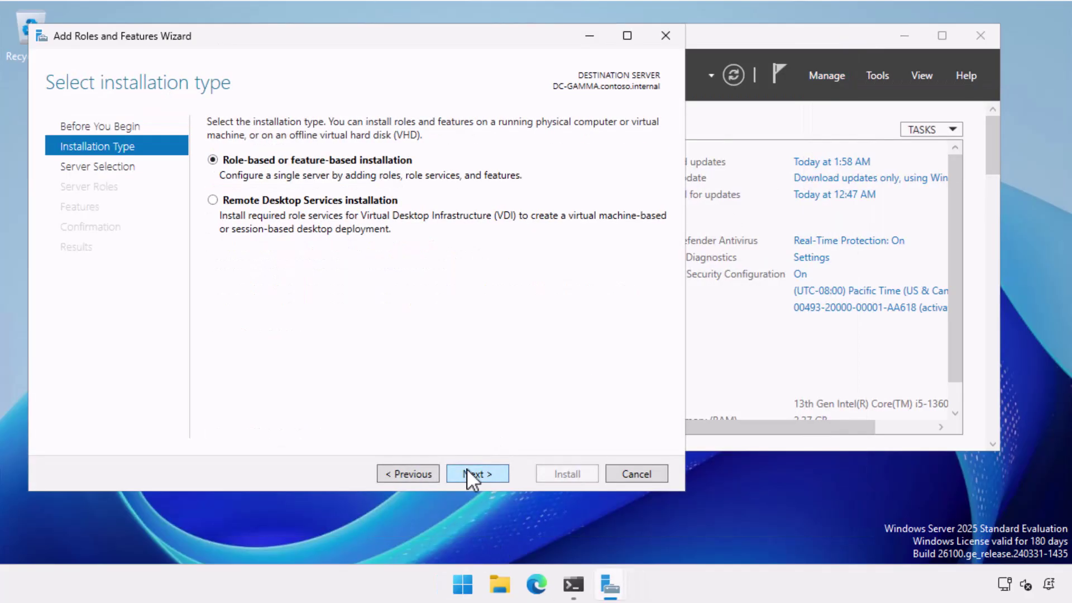
{"action": "left_click", "coordinate": [466, 473]}
{"action": "left_click", "coordinate": [467, 474]}
{"action": "left_click", "coordinate": [467, 472]}
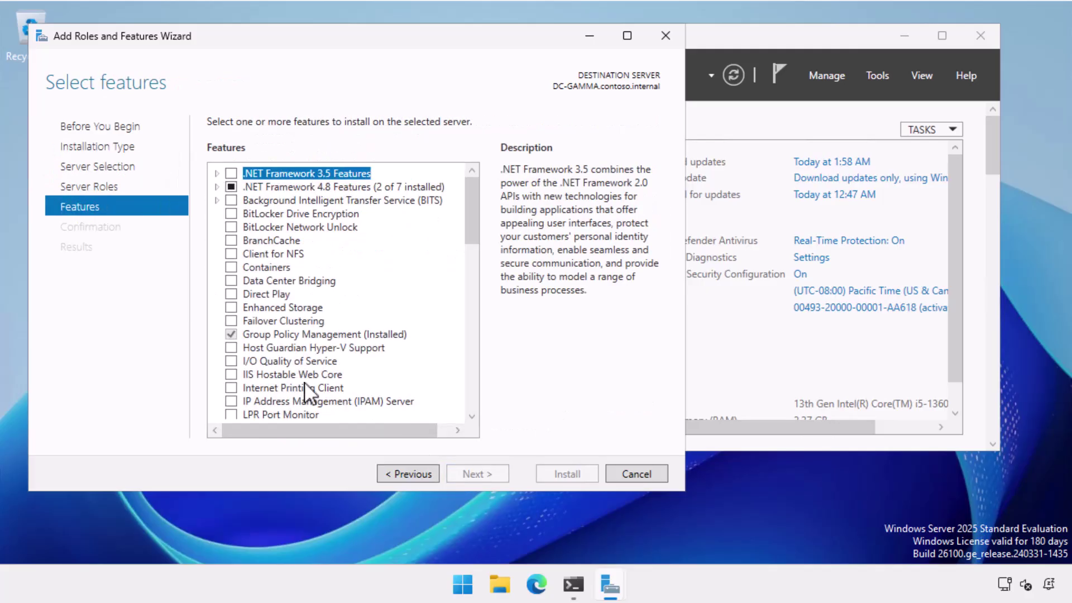
{"action": "scroll", "coordinate": [306, 393], "scroll_direction": "down", "scroll_amount": 10}
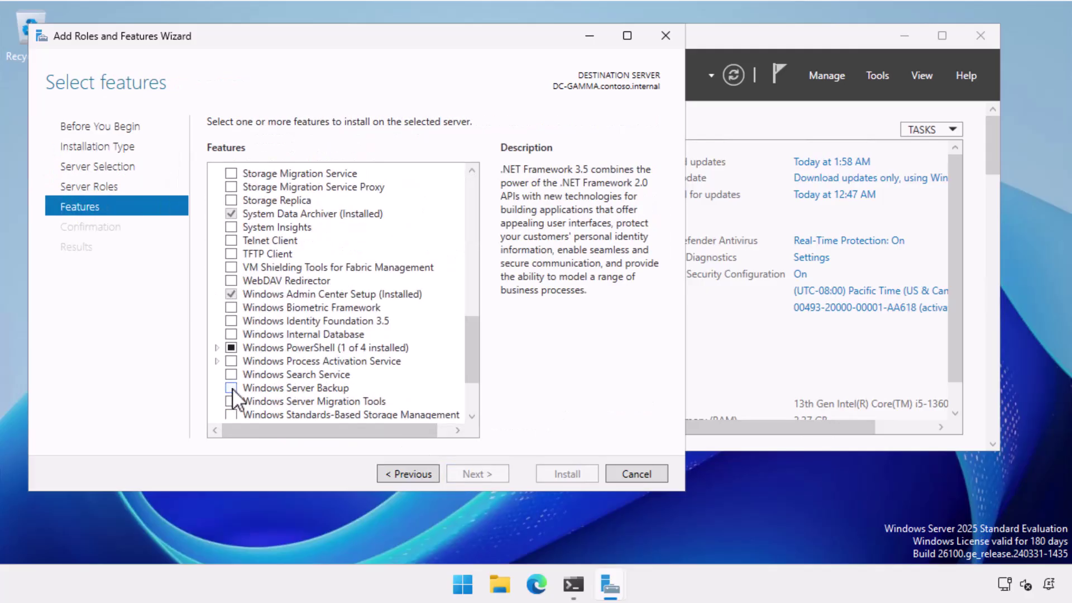
{"action": "left_click", "coordinate": [231, 388]}
{"action": "left_click", "coordinate": [481, 475]}
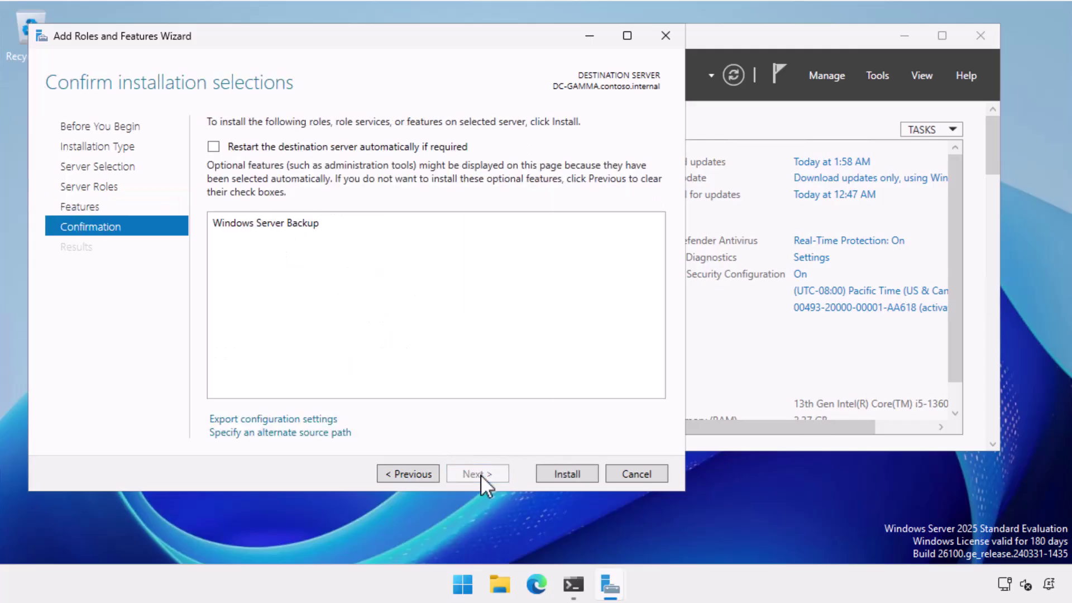
{"action": "left_click", "coordinate": [548, 480]}
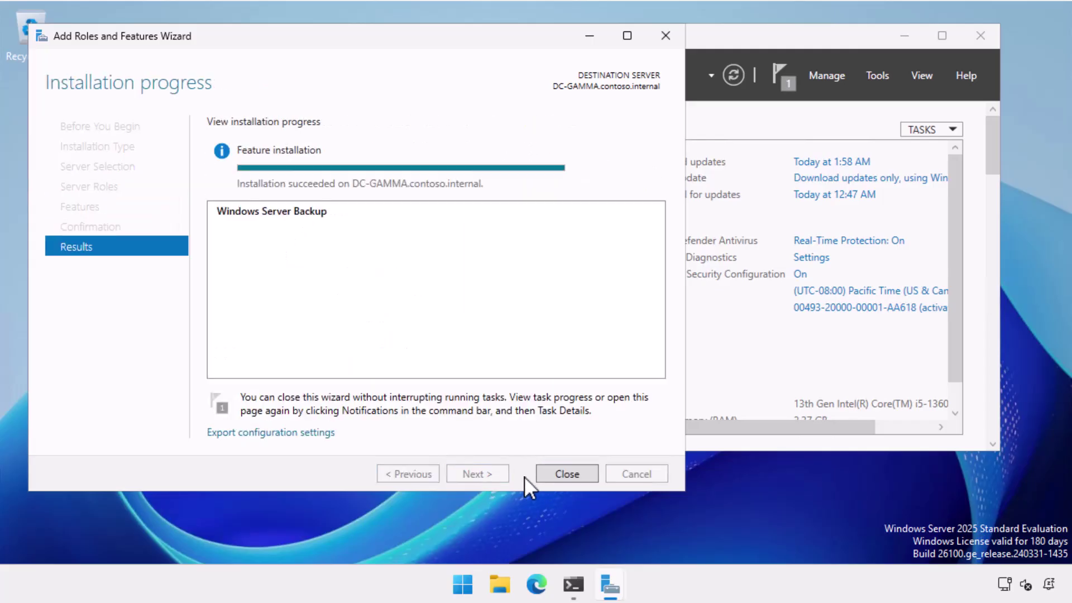
{"action": "left_click", "coordinate": [566, 474]}
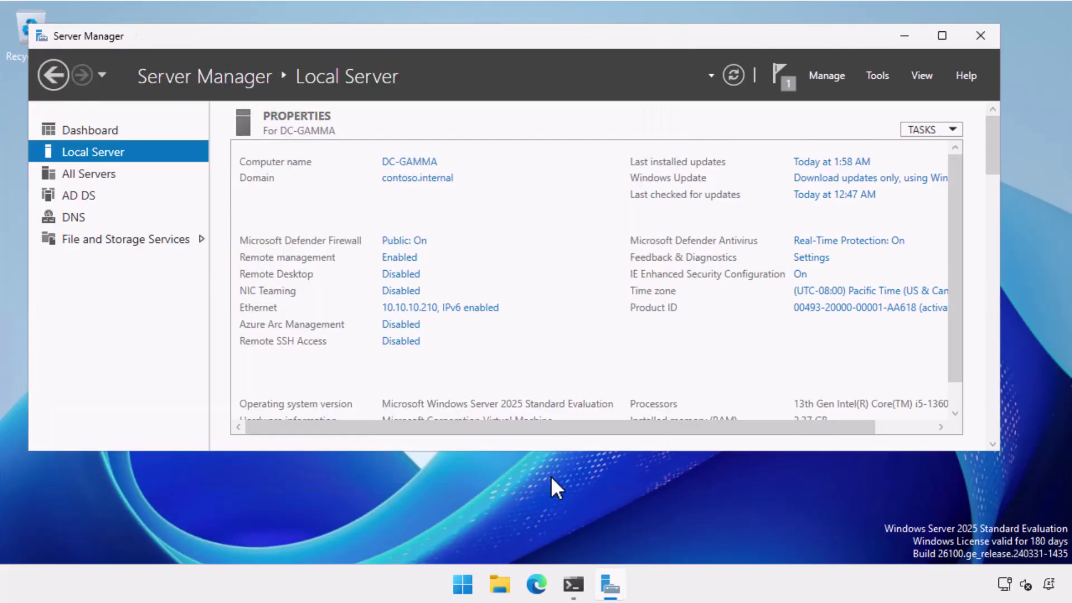
- Open Windows Server Backup from Server Manager and go to Local Backup
{"action": "left_click", "coordinate": [887, 72]}
{"action": "scroll", "coordinate": [884, 536], "scroll_direction": "down", "scroll_amount": 2}
{"action": "left_click", "coordinate": [884, 553]}
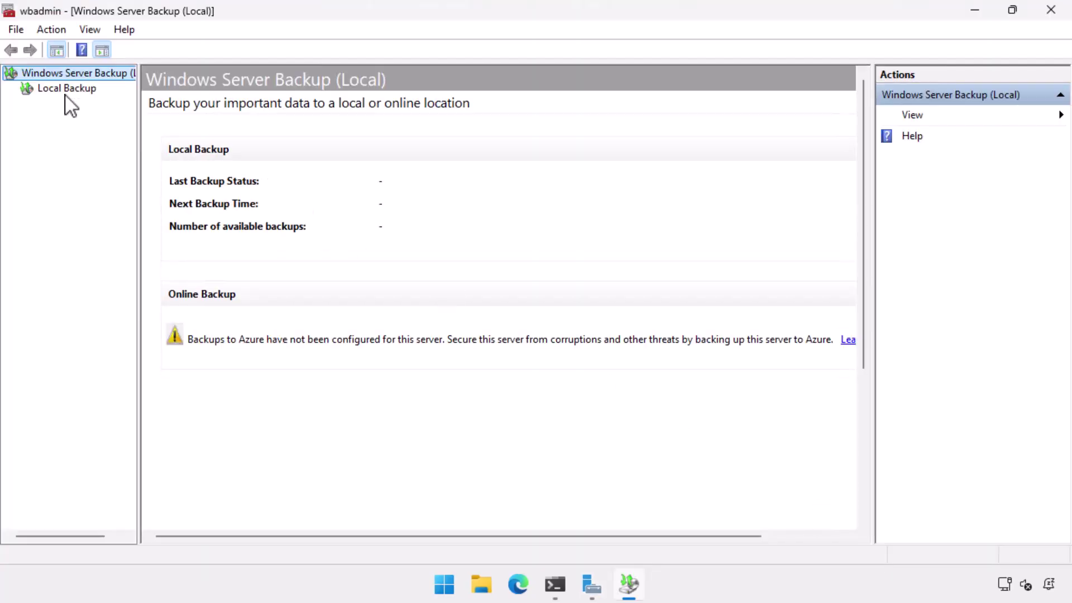
{"action": "left_click", "coordinate": [66, 91]}
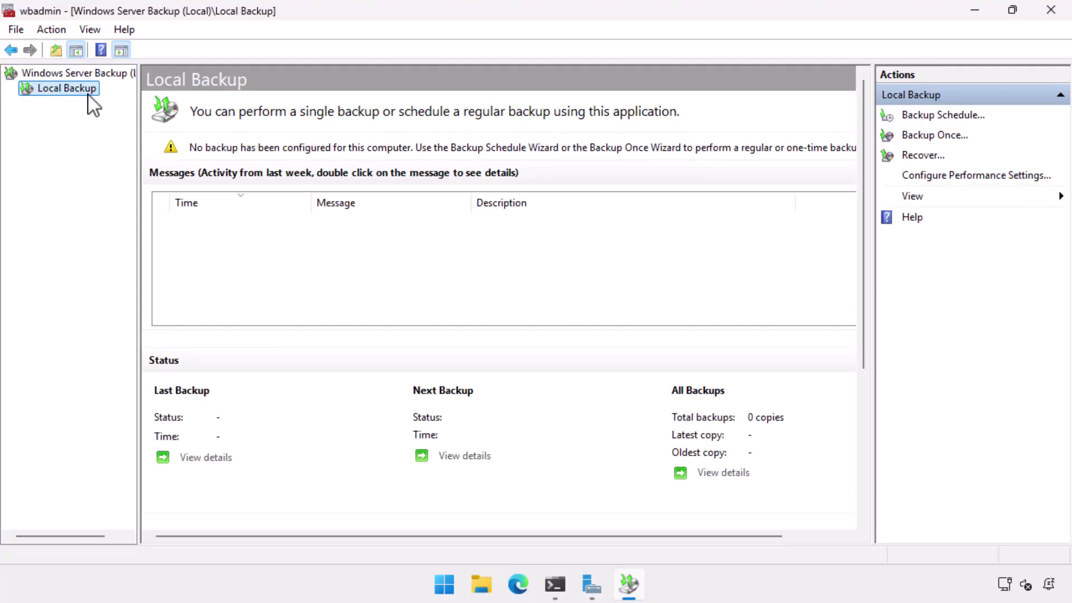
- Start a one-time backup with different options and a custom configuration that includes the System state item
{"action": "left_click", "coordinate": [913, 136]}
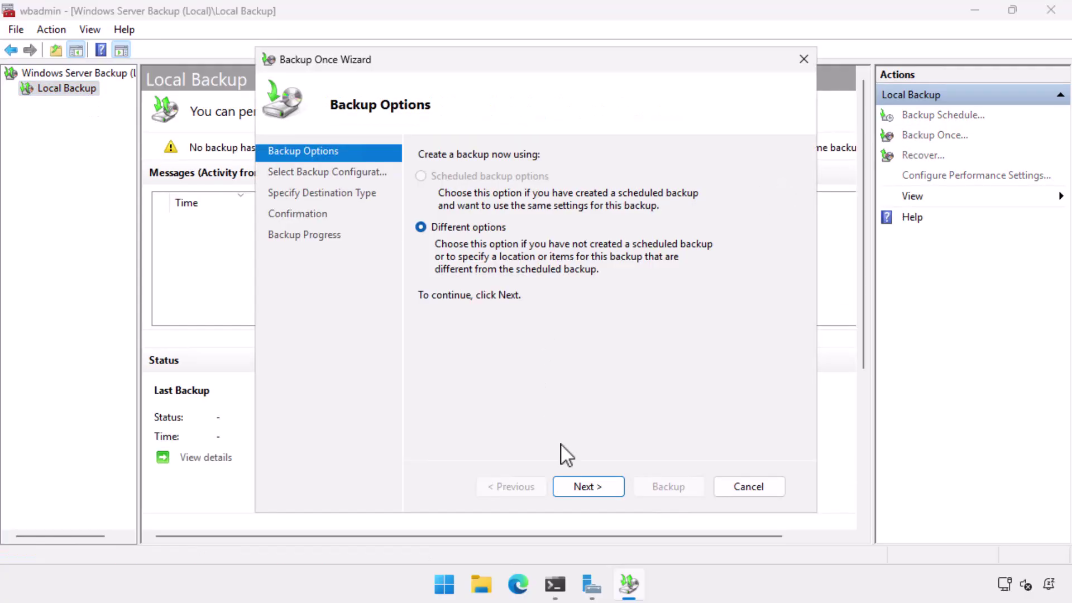
{"action": "left_click", "coordinate": [575, 486]}
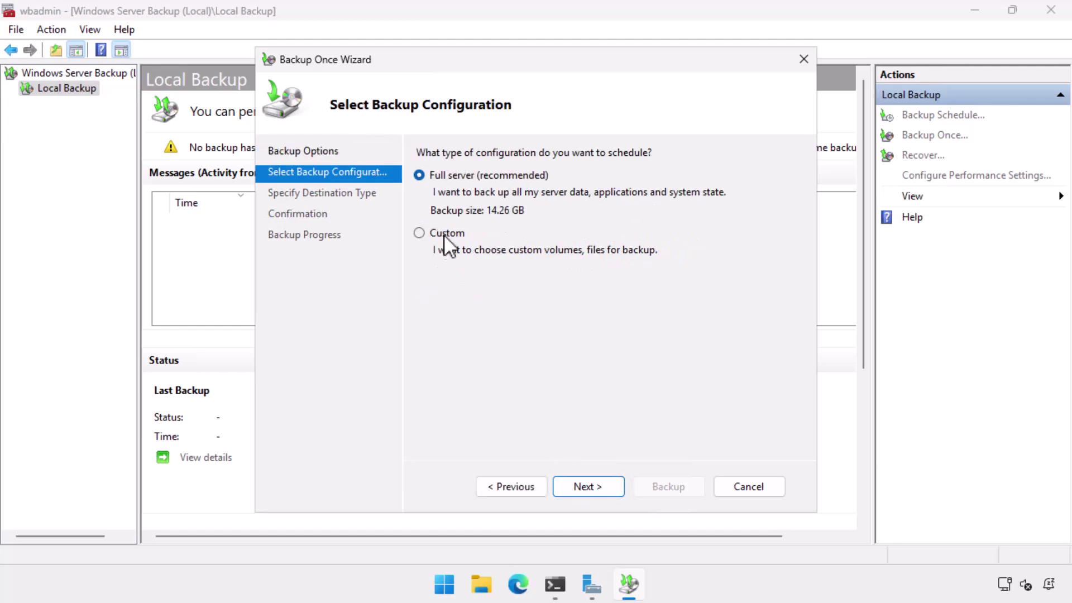
{"action": "left_click", "coordinate": [445, 234]}
{"action": "left_click", "coordinate": [579, 486]}
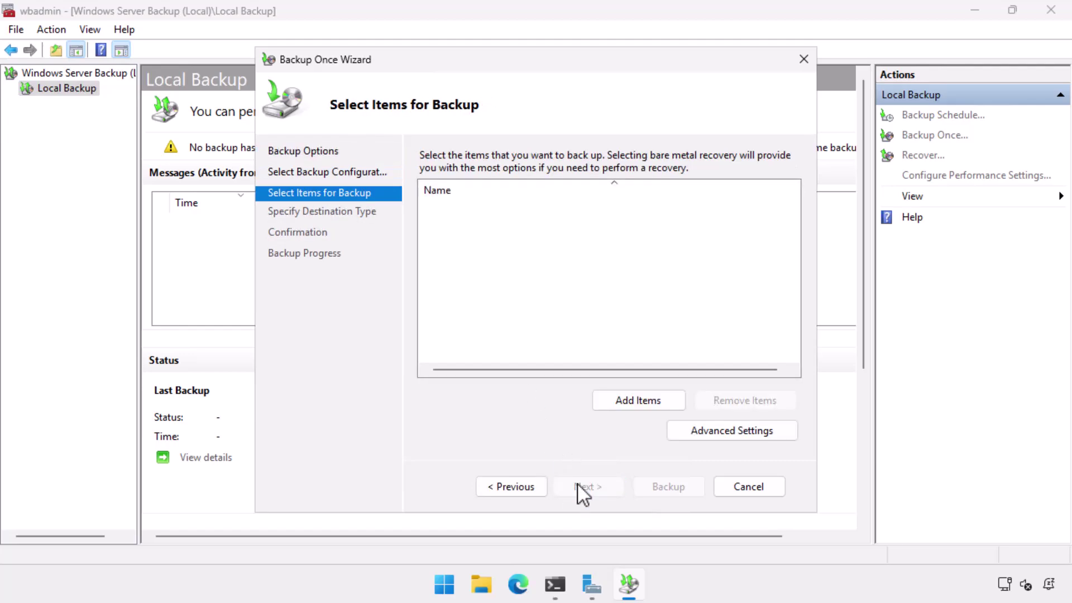
{"action": "left_click", "coordinate": [624, 403]}
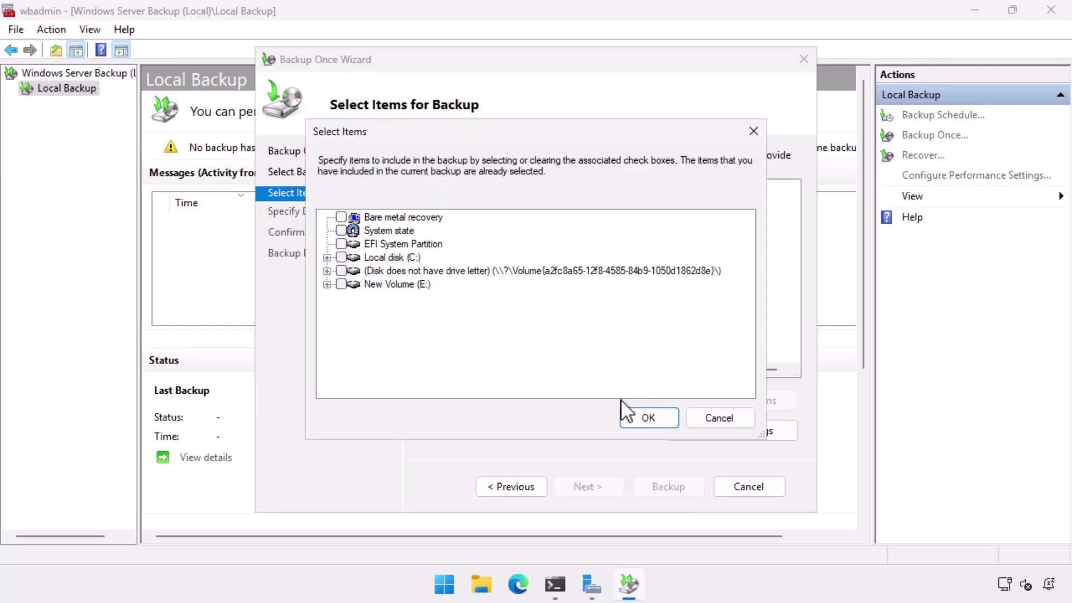
{"action": "left_click", "coordinate": [341, 231]}
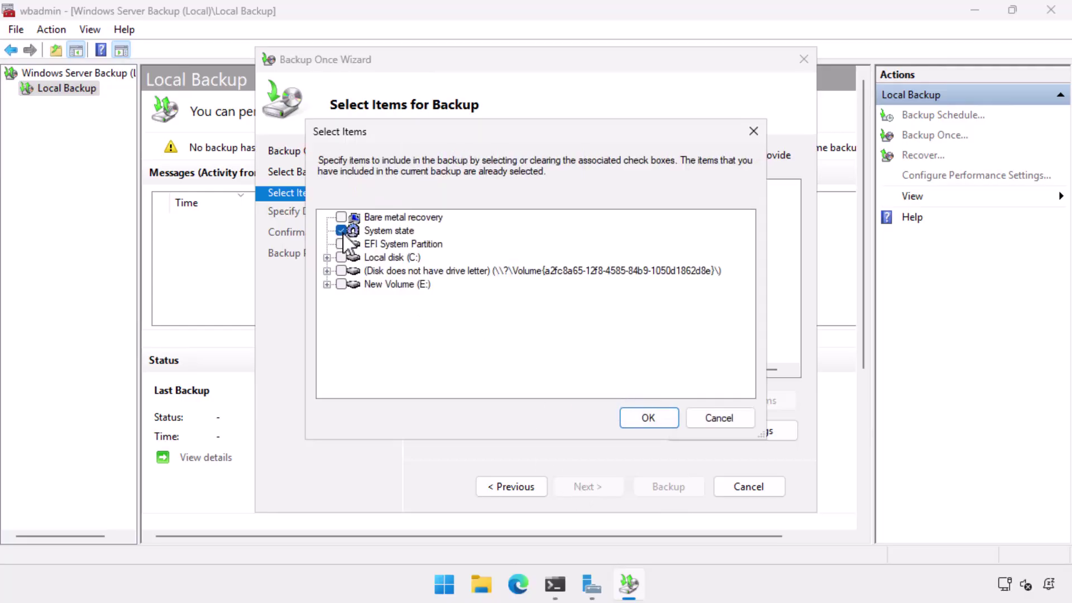
{"action": "left_click", "coordinate": [647, 425]}
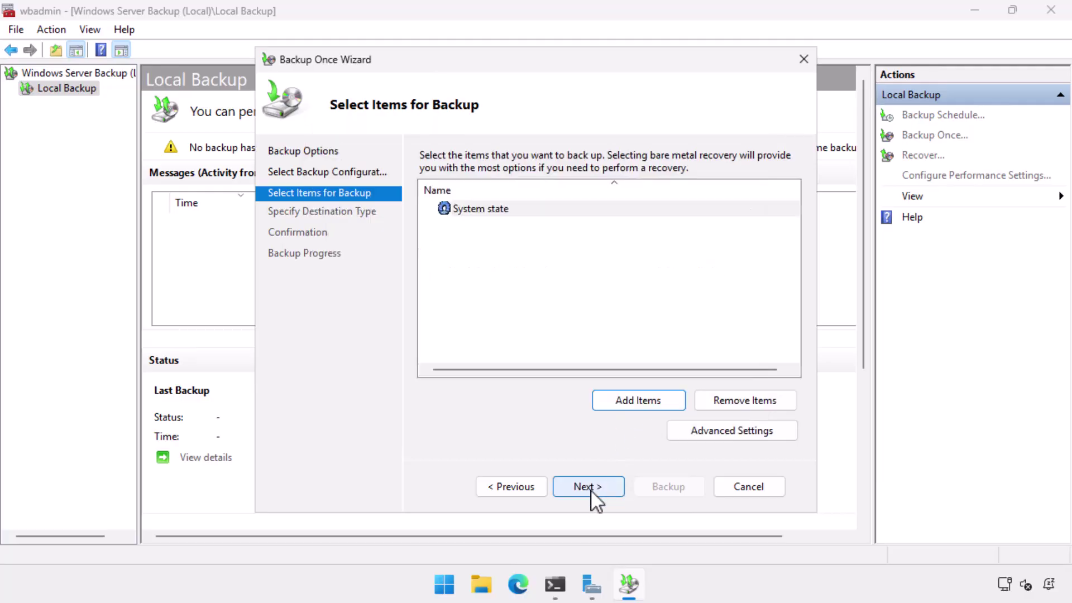
- Choose local drives with New Volume (E:) as the destination, run the backup, and close Windows Server Backup when it finishes
{"action": "left_click", "coordinate": [588, 487]}
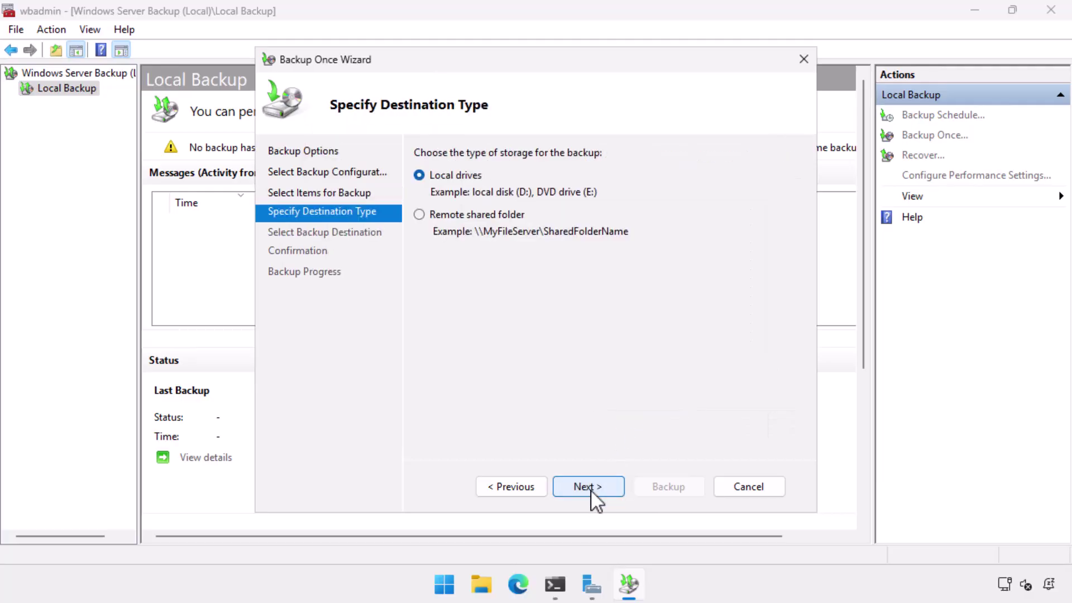
{"action": "left_click", "coordinate": [592, 494]}
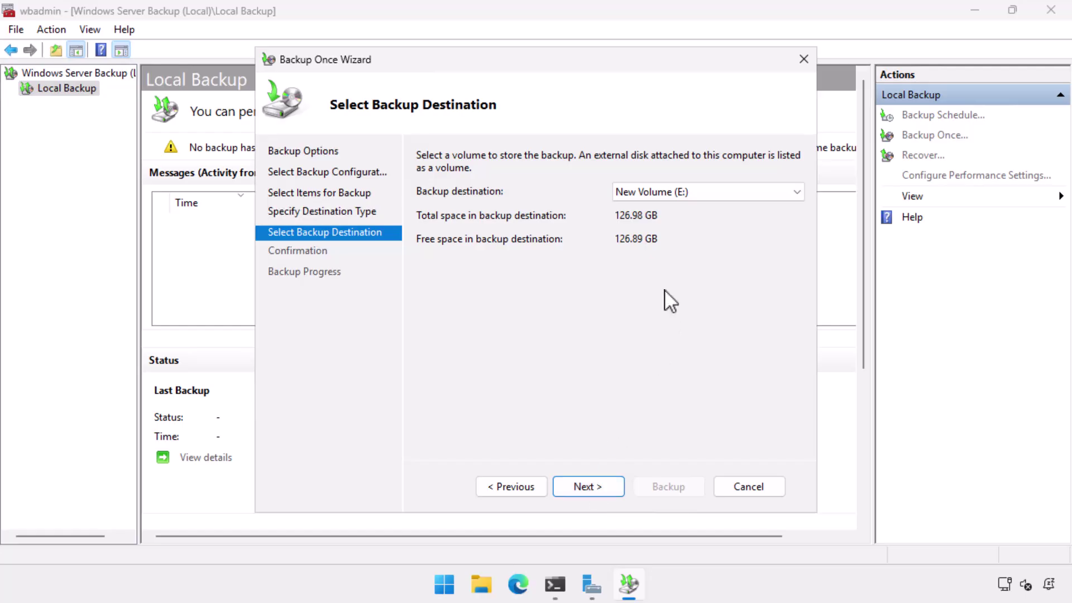
{"action": "left_click", "coordinate": [592, 486]}
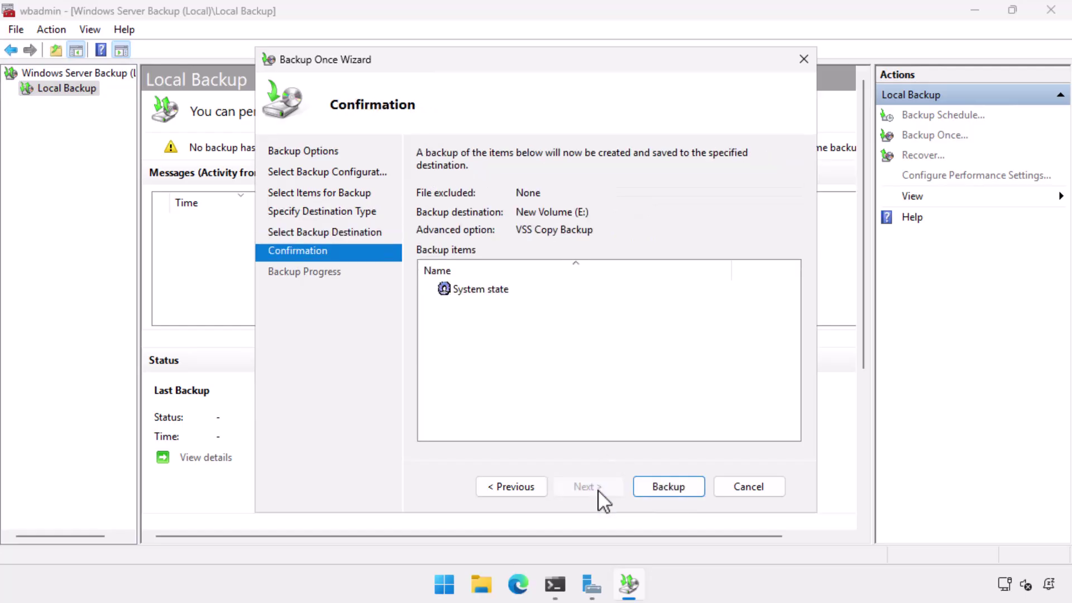
{"action": "left_click", "coordinate": [673, 488]}
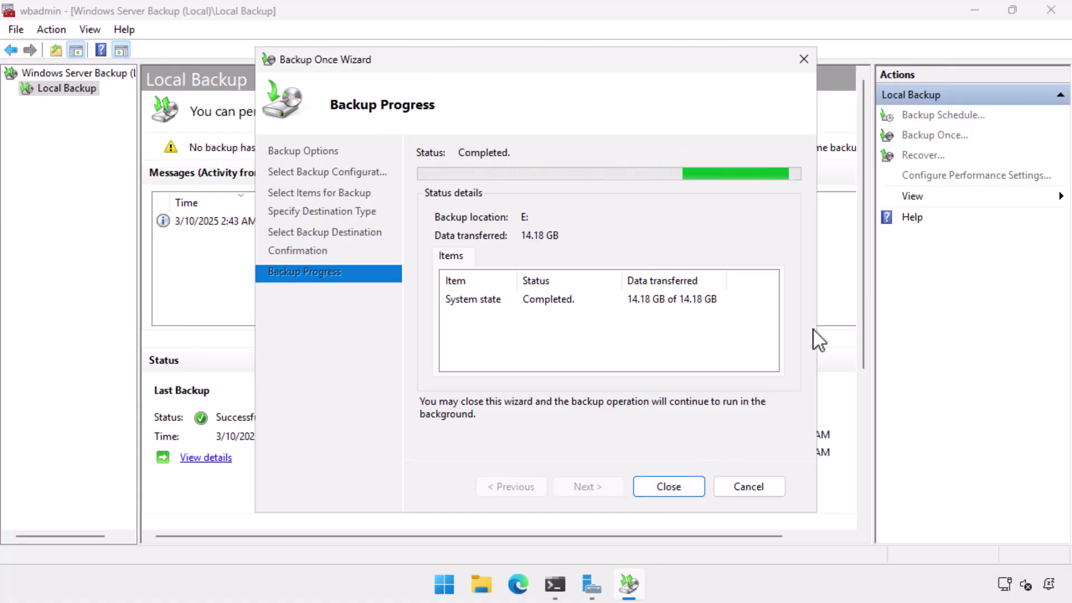
{"action": "left_click", "coordinate": [661, 489]}
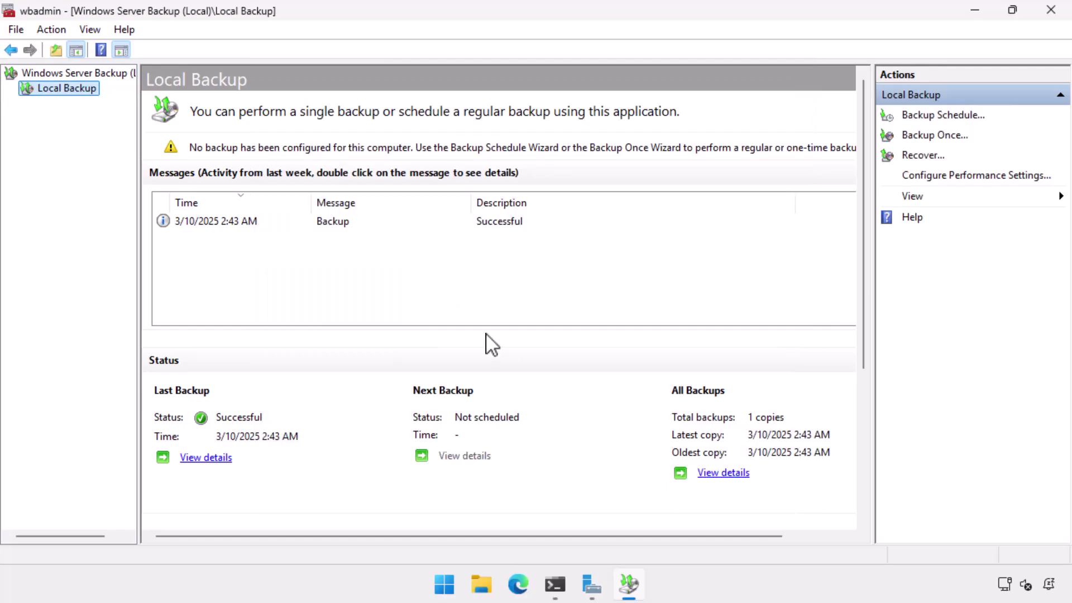
{"action": "left_click", "coordinate": [1053, 11]}
- Open Active Directory Users and Computers from Server Manager and go to the Domain Controllers container of contoso.internal
{"action": "left_click", "coordinate": [877, 75]}
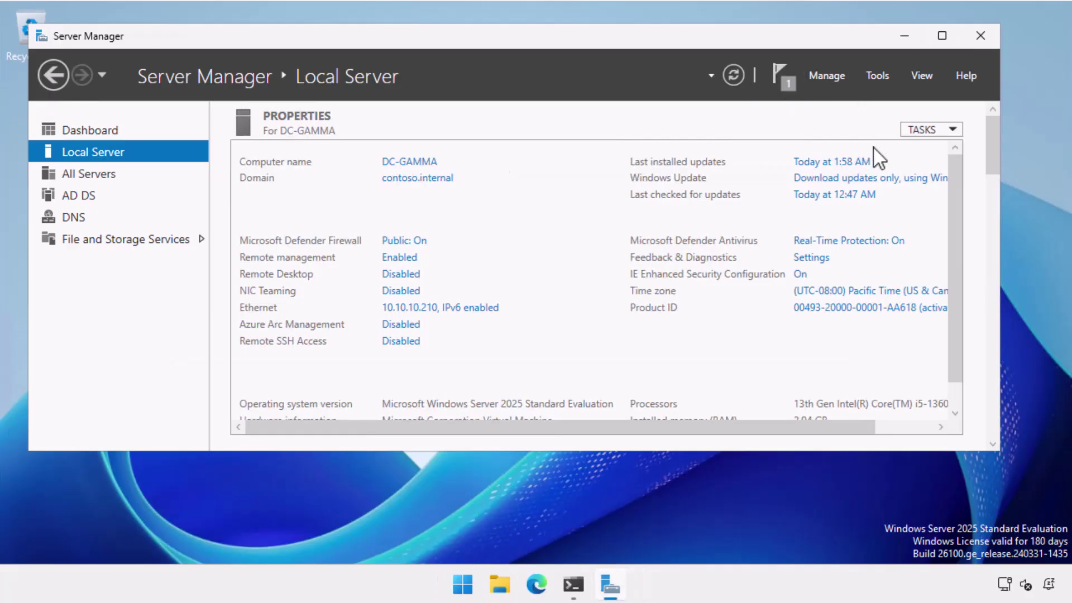
{"action": "left_click", "coordinate": [880, 172]}
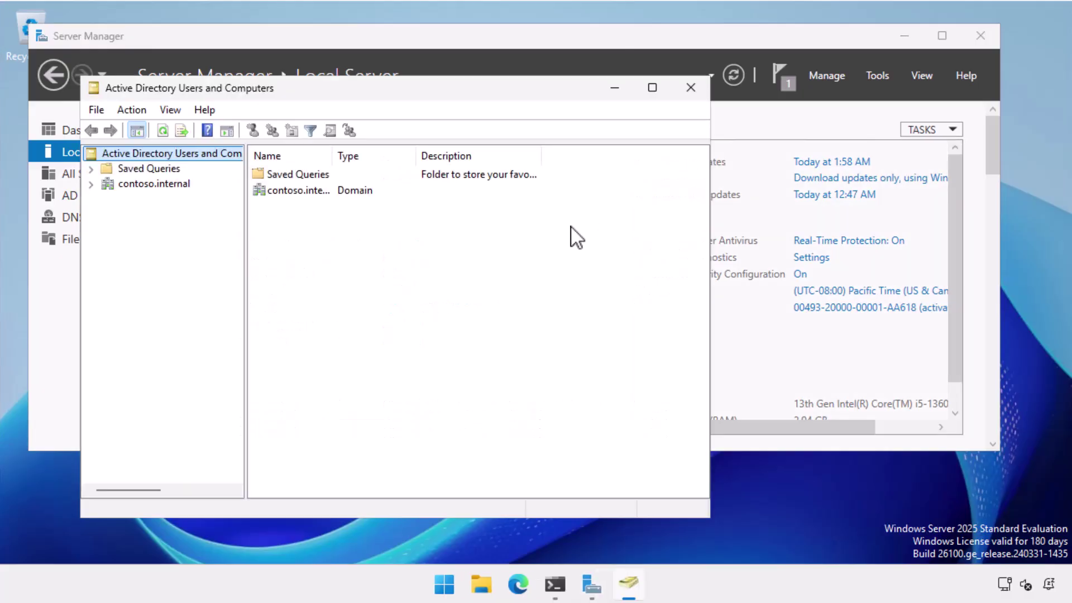
{"action": "left_click", "coordinate": [652, 87]}
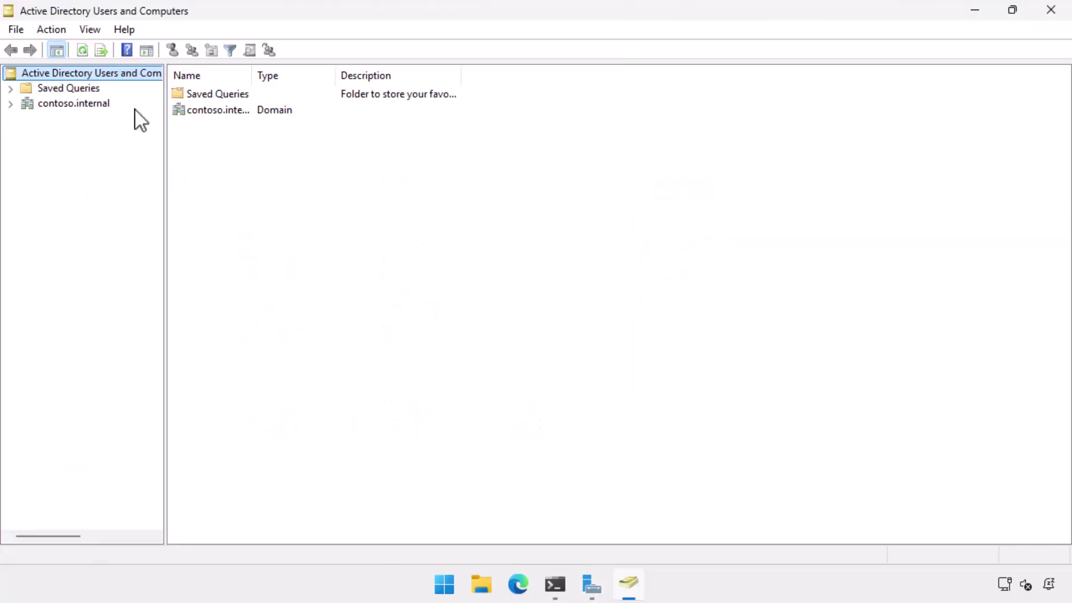
{"action": "double_click", "coordinate": [72, 105]}
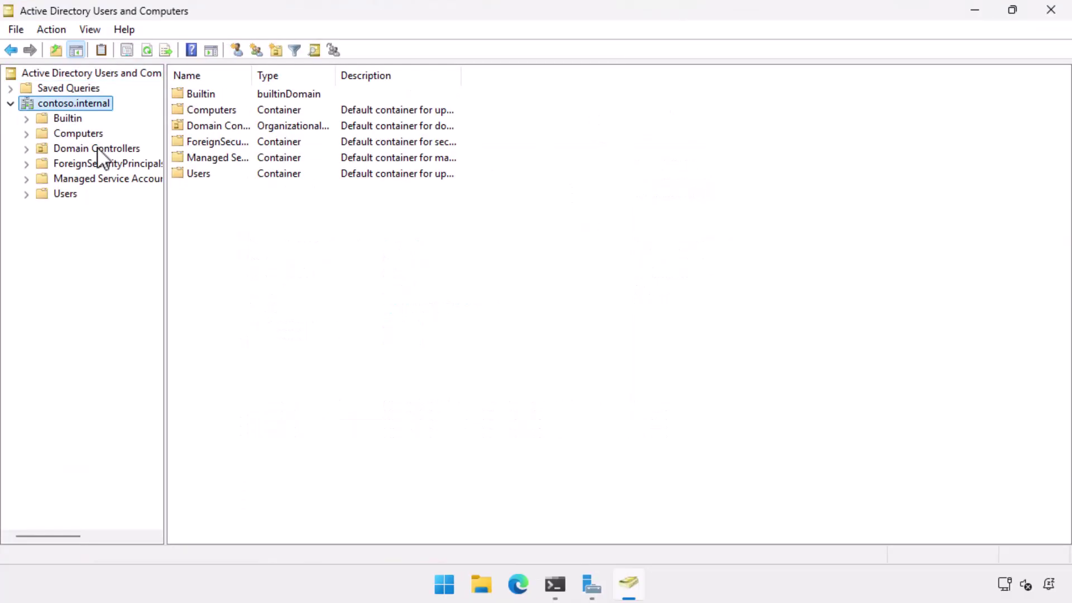
{"action": "left_click", "coordinate": [99, 149]}
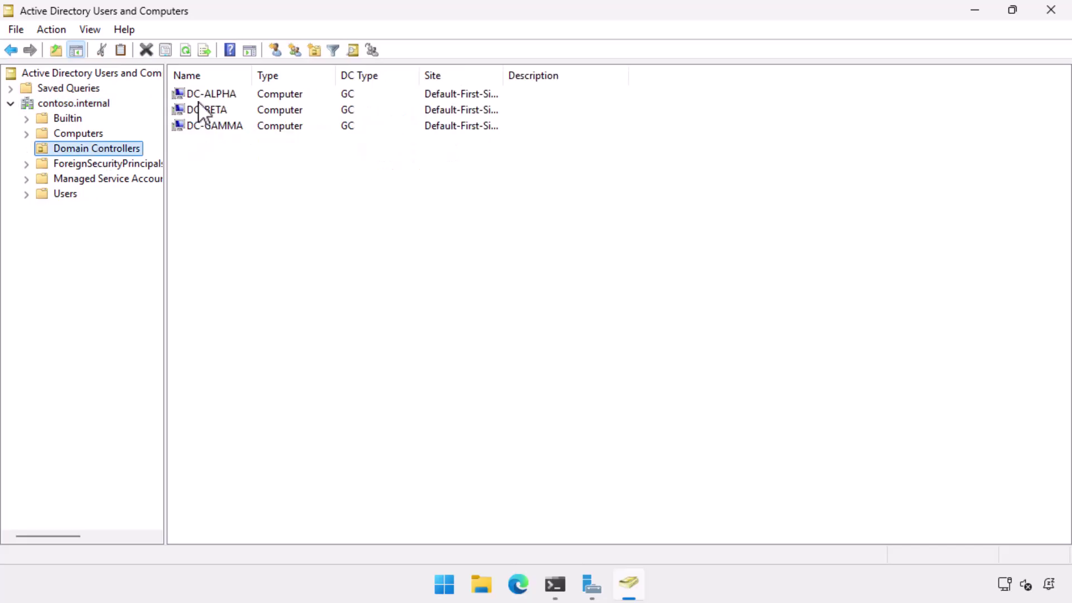
- Delete the DC-ALPHA domain controller as permanently offline, accepting its global catalog removal and moving its FSMO roles to DC-GAMMA
{"action": "left_click", "coordinate": [209, 96]}
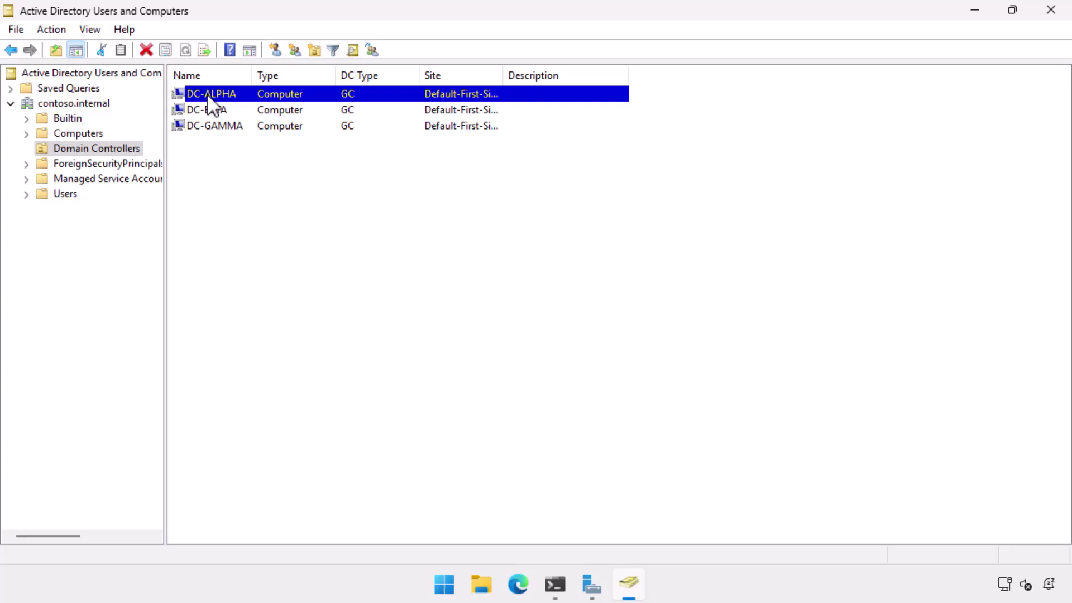
{"action": "right_click", "coordinate": [208, 96]}
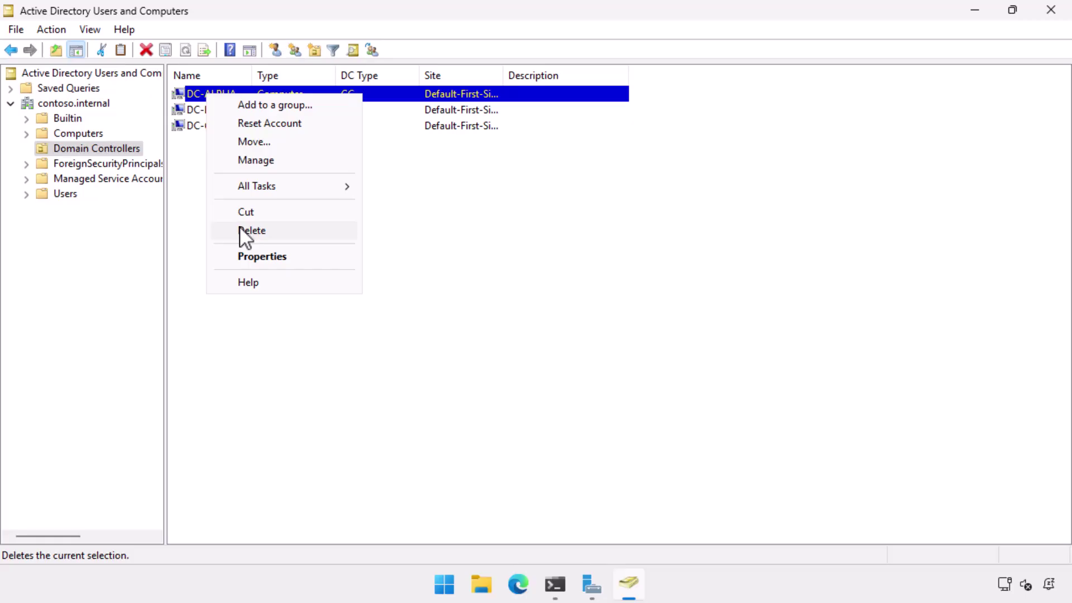
{"action": "left_click", "coordinate": [241, 230]}
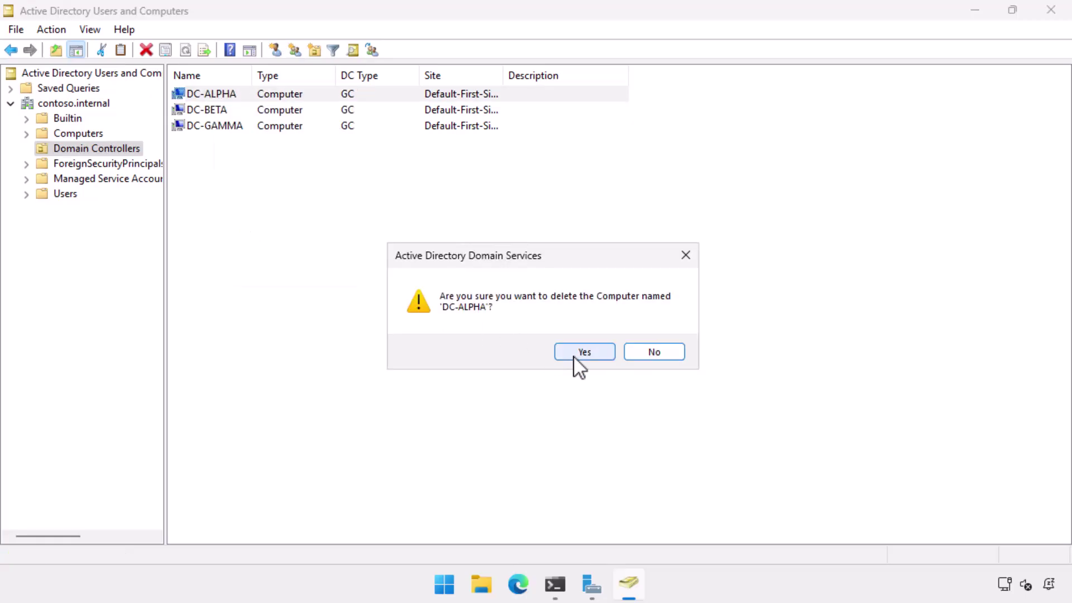
{"action": "left_click", "coordinate": [575, 357]}
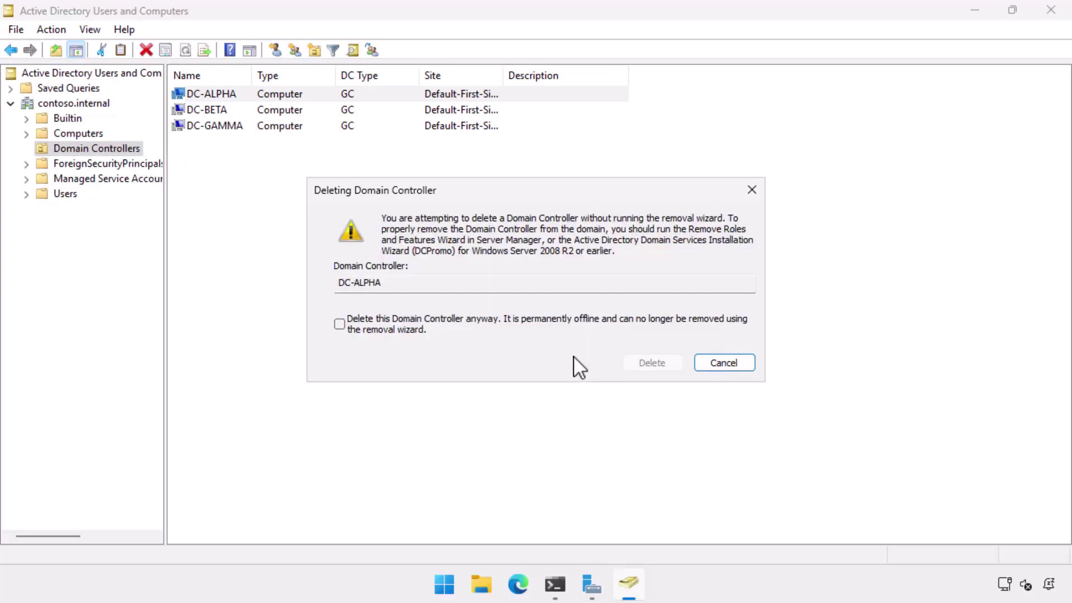
{"action": "left_click", "coordinate": [339, 324]}
{"action": "left_click", "coordinate": [648, 366]}
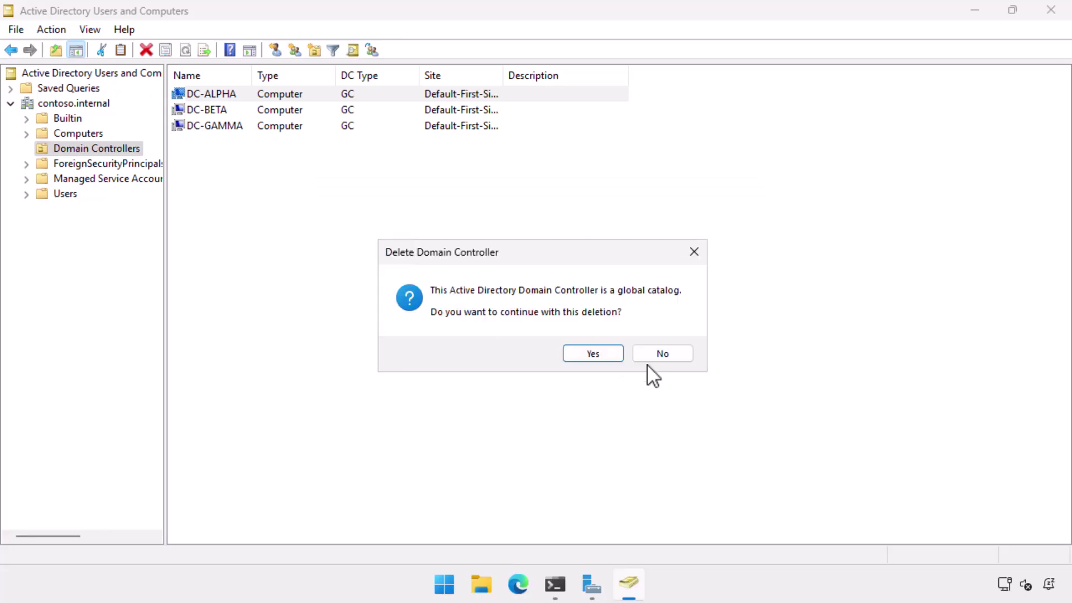
{"action": "left_click", "coordinate": [611, 360]}
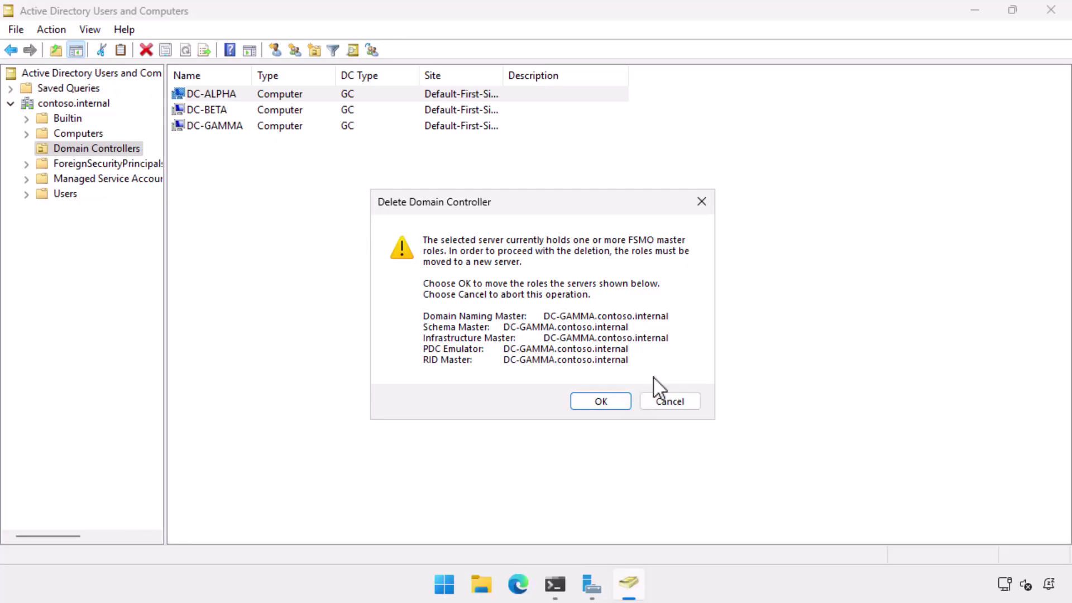
{"action": "left_click", "coordinate": [614, 404]}
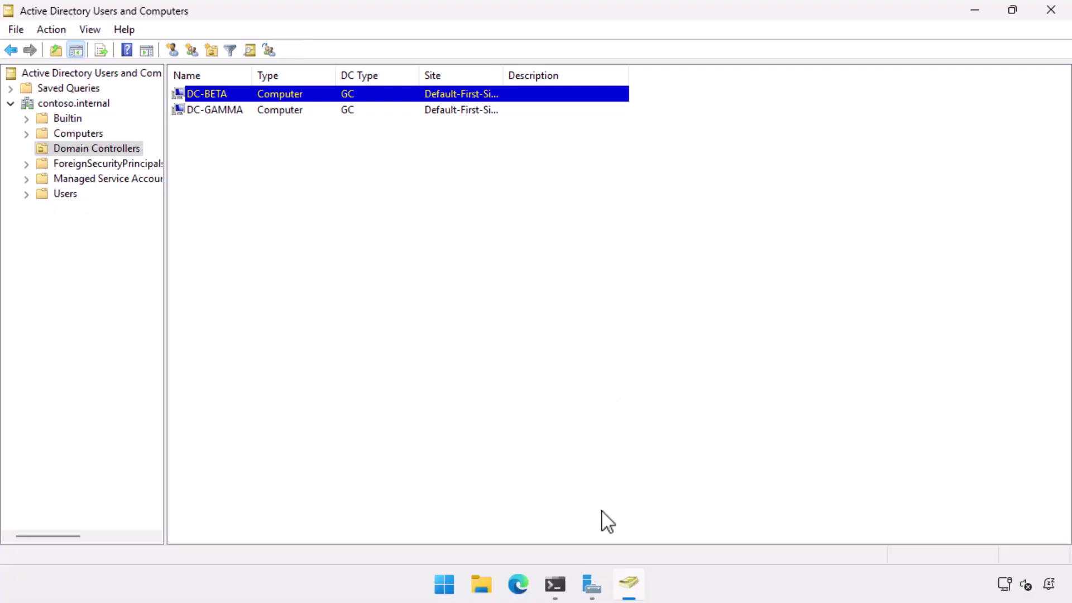
- Open Active Directory Sites and Services from Server Manager and go to the Servers container of Default-First-Site-Name
{"action": "left_click", "coordinate": [591, 585]}
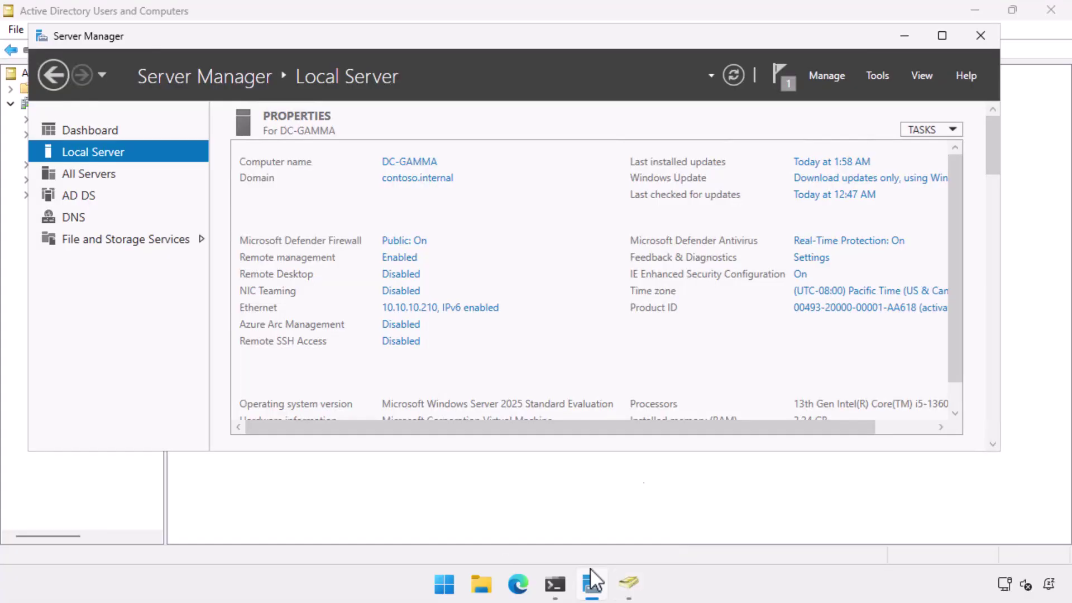
{"action": "left_click", "coordinate": [879, 78]}
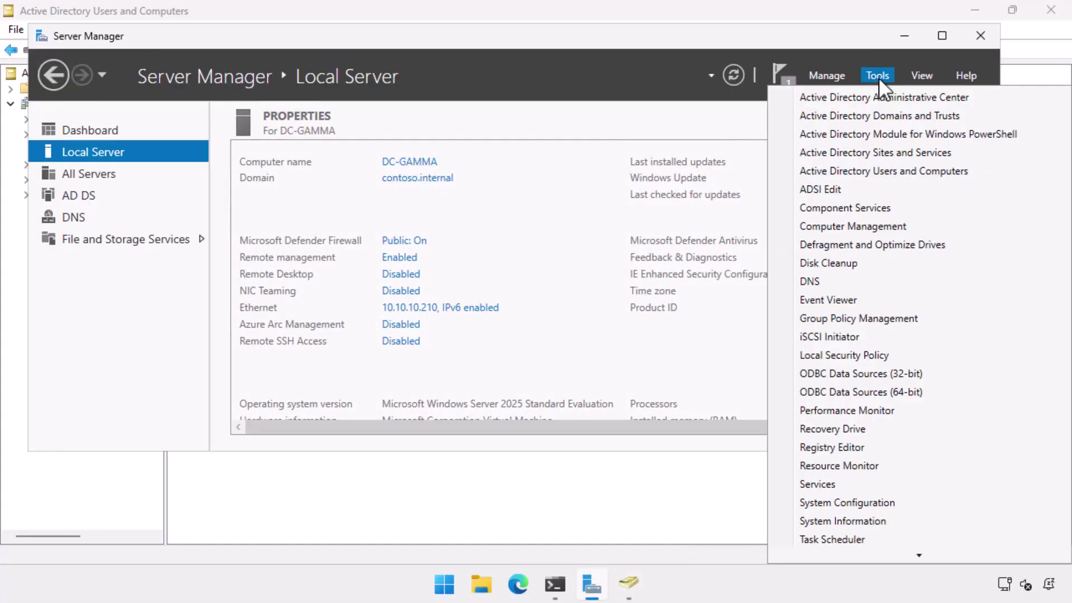
{"action": "left_click", "coordinate": [879, 152]}
{"action": "left_click", "coordinate": [165, 205]}
{"action": "left_click", "coordinate": [187, 251]}
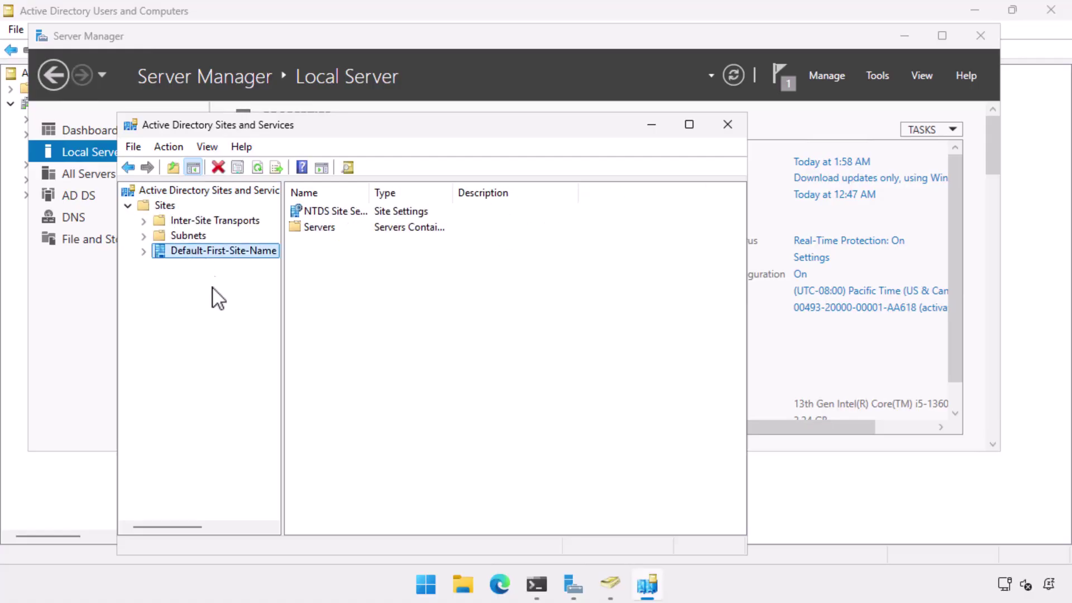
{"action": "double_click", "coordinate": [321, 228]}
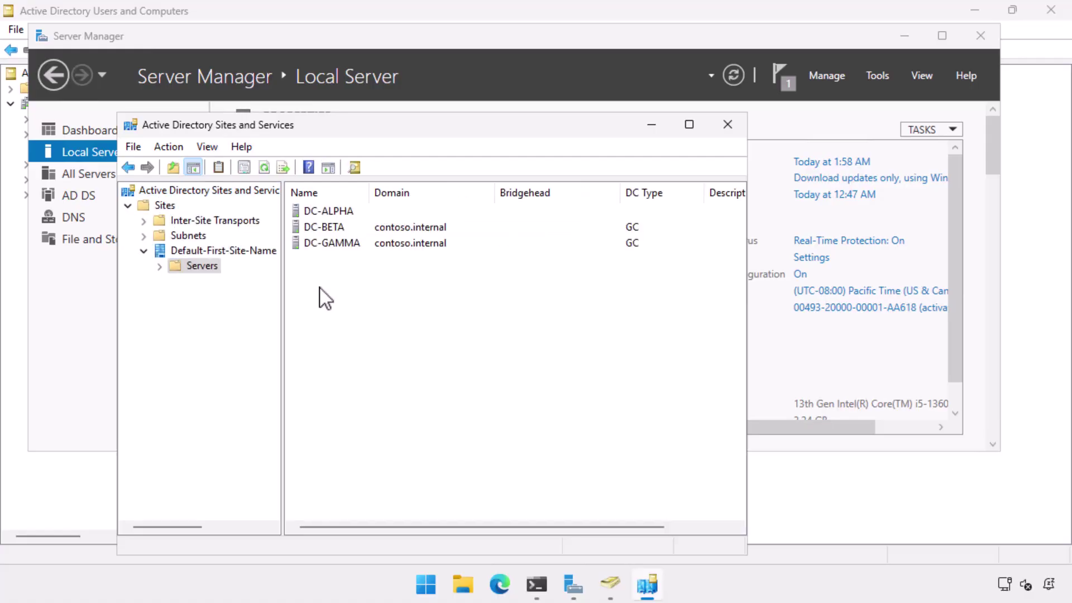
- Delete the DC-ALPHA server object and its contents with Use Delete Subtree server control enabled, and close Active Directory Sites and Services
{"action": "left_click", "coordinate": [324, 213]}
{"action": "right_click", "coordinate": [324, 214]}
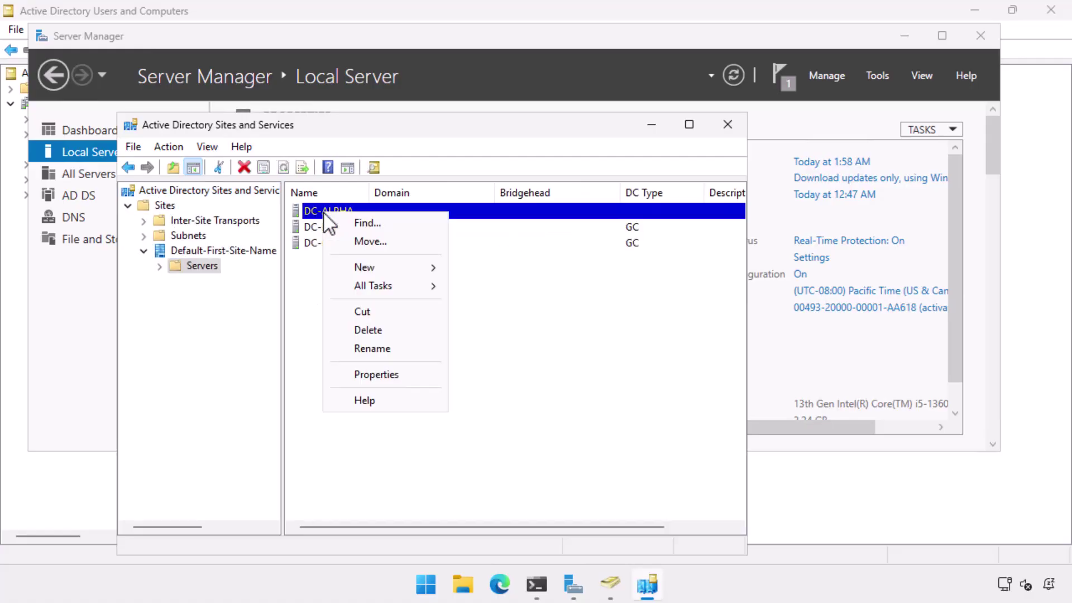
{"action": "left_click", "coordinate": [366, 330]}
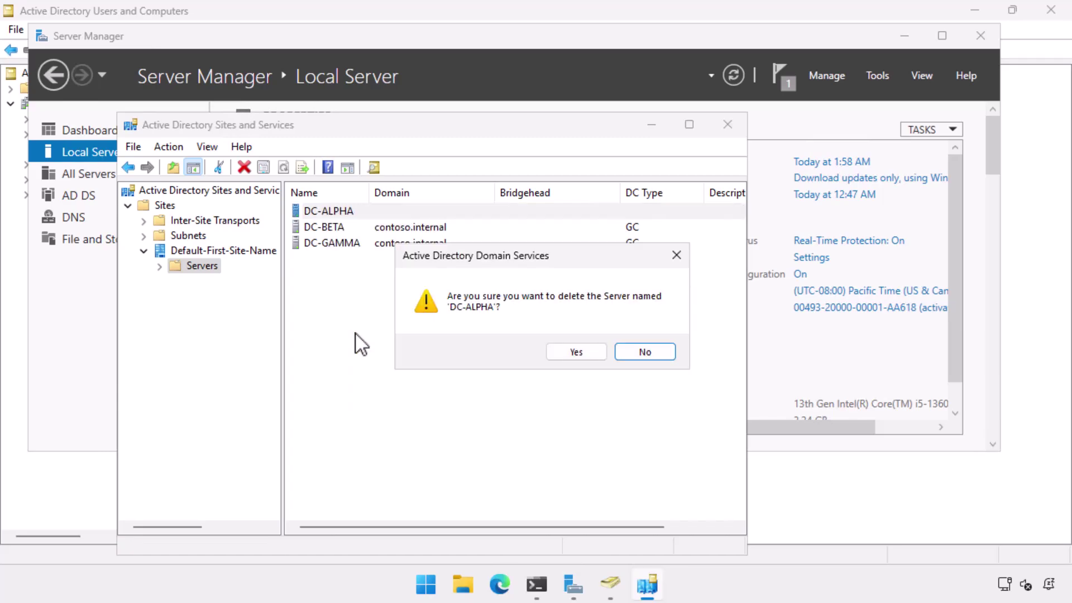
{"action": "left_click", "coordinate": [572, 354]}
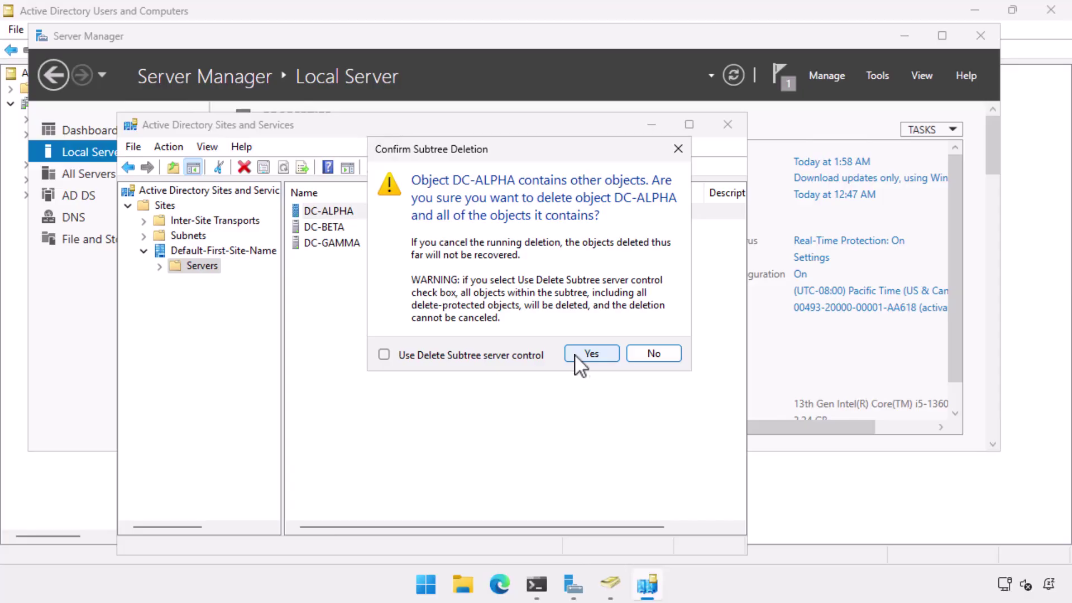
{"action": "left_click", "coordinate": [496, 360]}
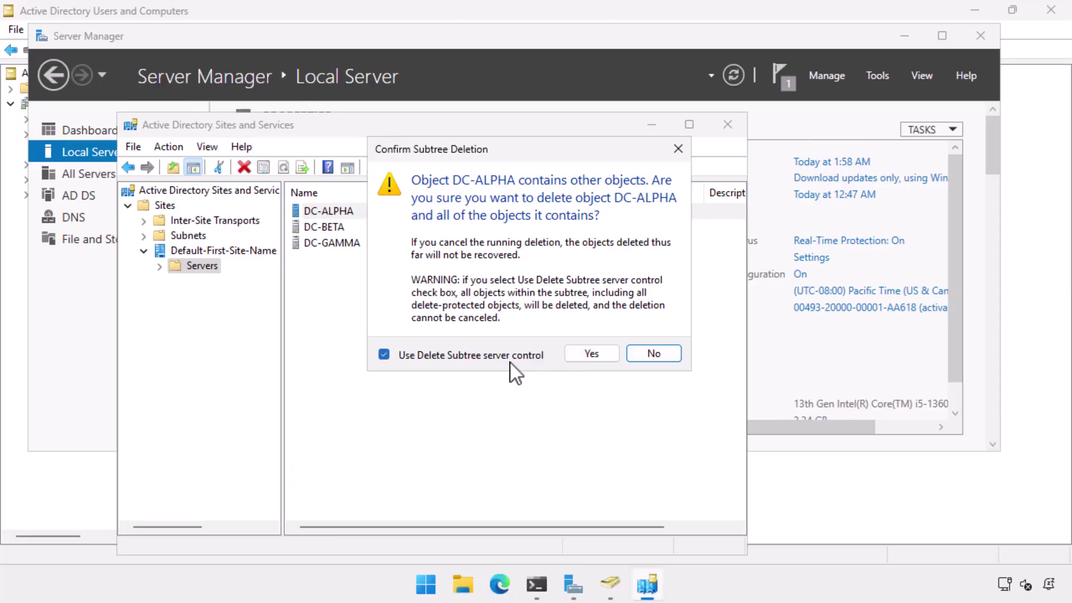
{"action": "left_click", "coordinate": [592, 354]}
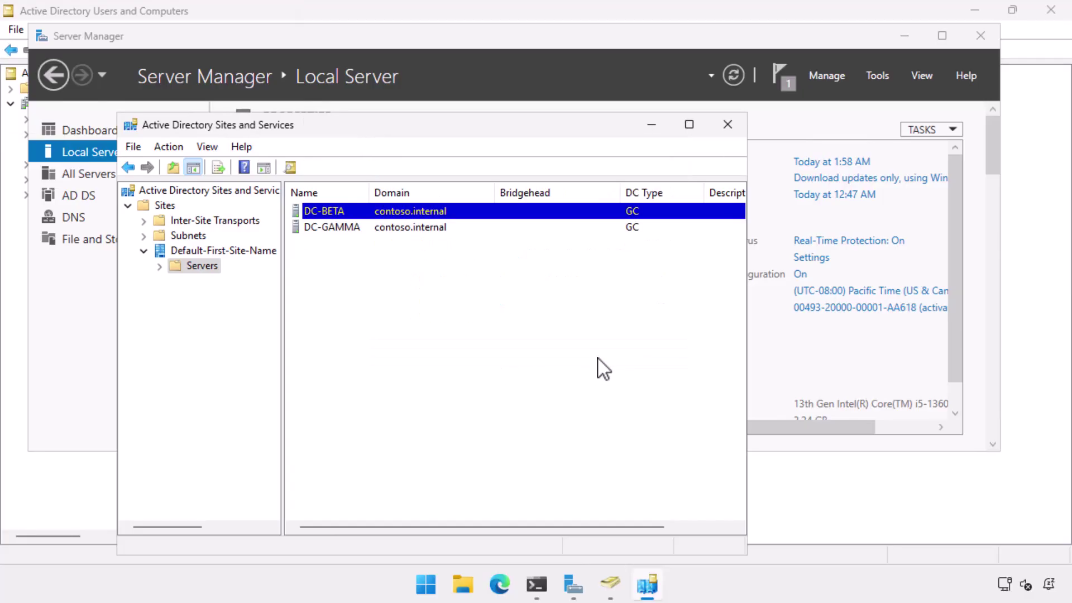
{"action": "left_click", "coordinate": [728, 125]}
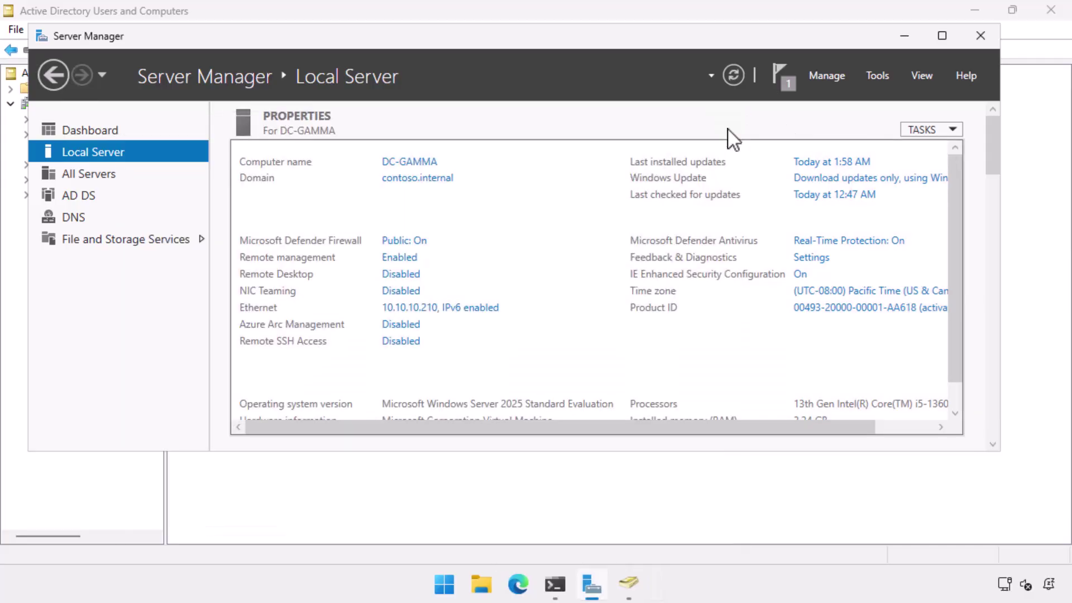
- Open Active Directory Administrative Center from Server Manager in a maximized window and go to contoso (local)
{"action": "left_click", "coordinate": [880, 75]}
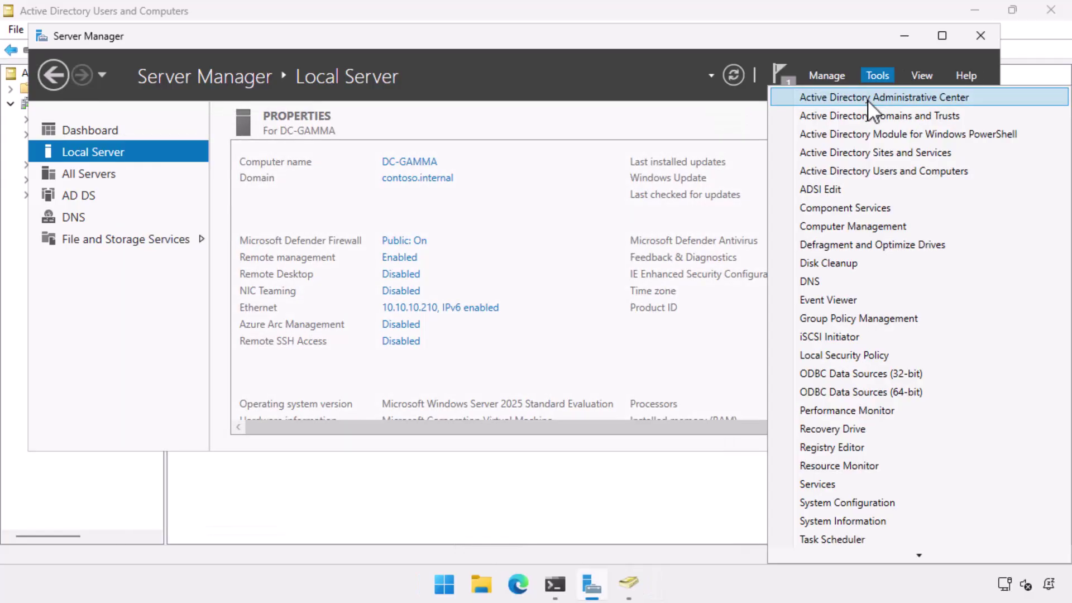
{"action": "left_click", "coordinate": [872, 100]}
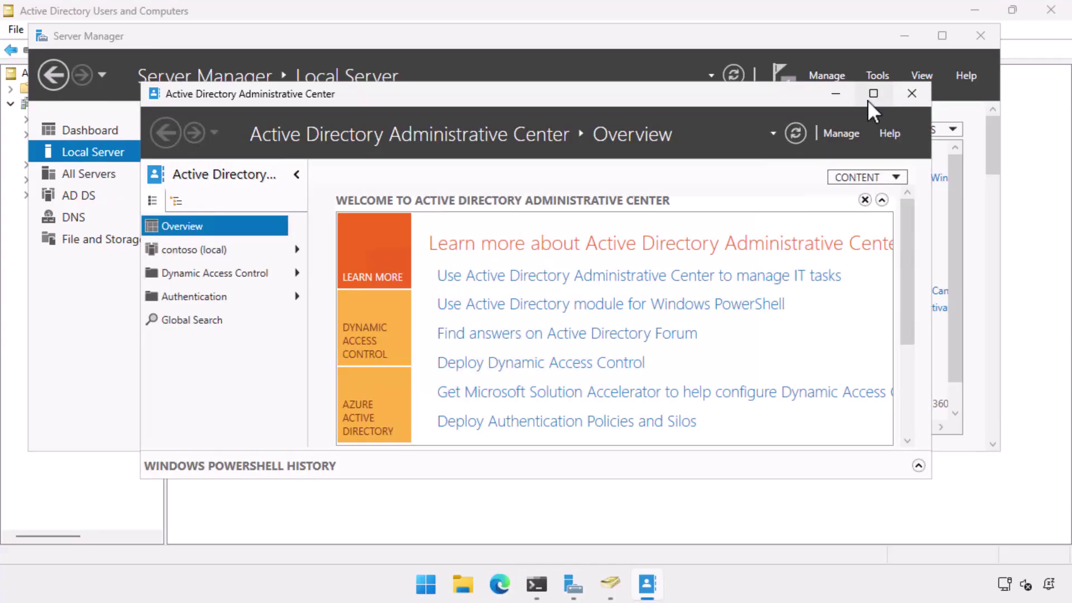
{"action": "left_click", "coordinate": [873, 94]}
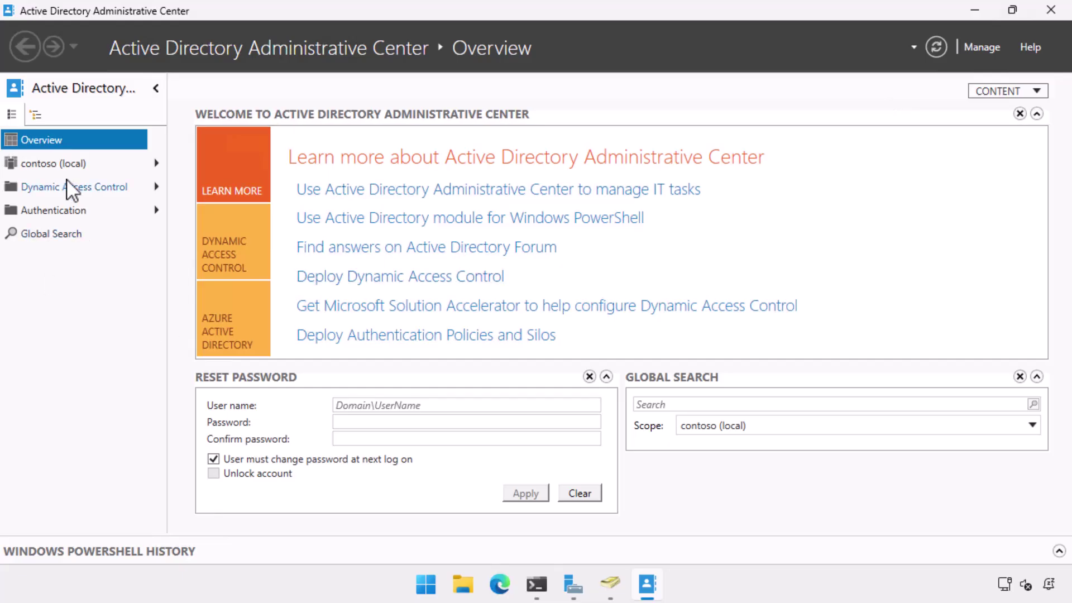
{"action": "left_click", "coordinate": [56, 164]}
- Check the members in System > DFSR-GlobalSettings > Domain System Volume > Topology for leftover DC-ALPHA entries, and close Active Directory Administrative Center
{"action": "scroll", "coordinate": [357, 313], "scroll_direction": "down", "scroll_amount": 1}
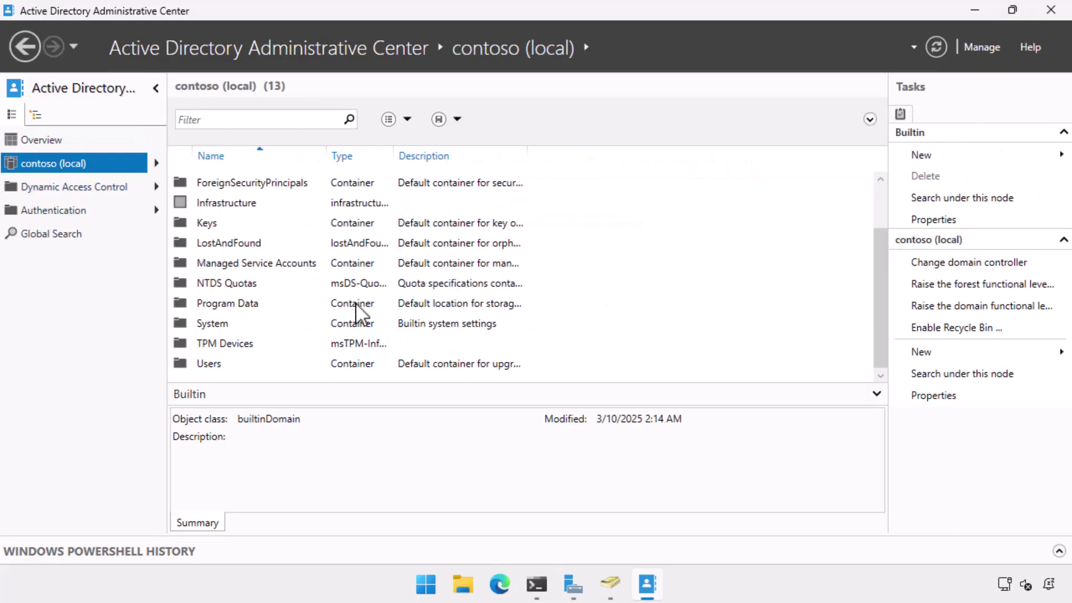
{"action": "double_click", "coordinate": [286, 323]}
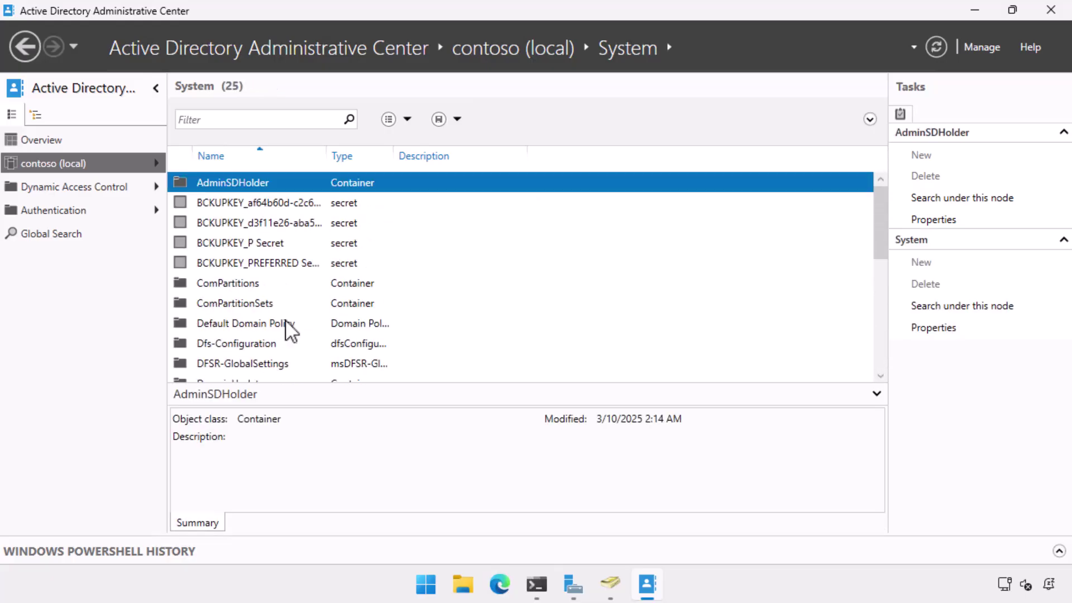
{"action": "double_click", "coordinate": [261, 364]}
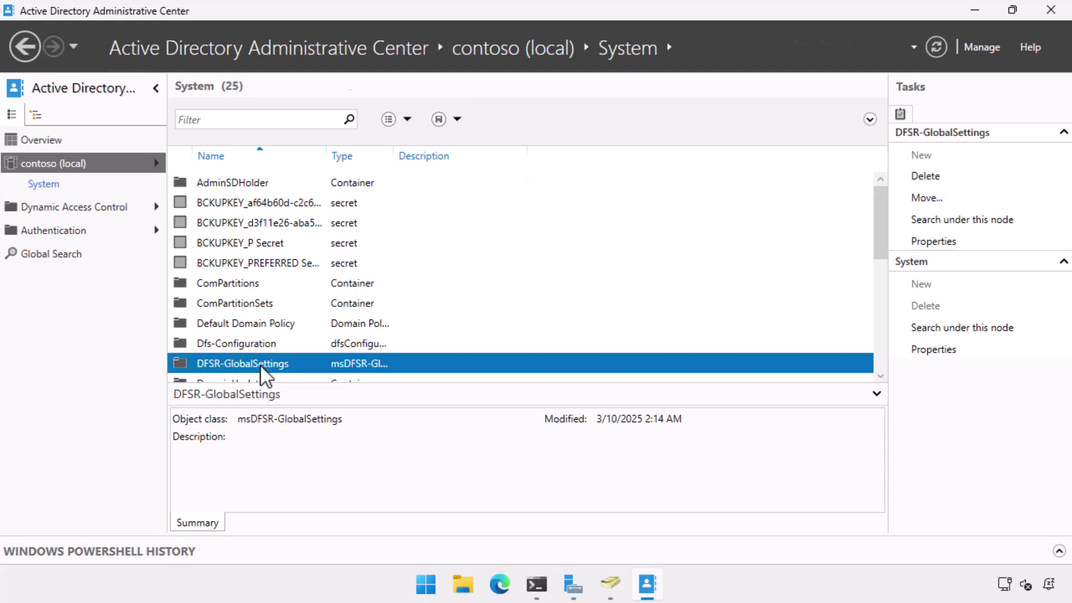
{"action": "double_click", "coordinate": [255, 188]}
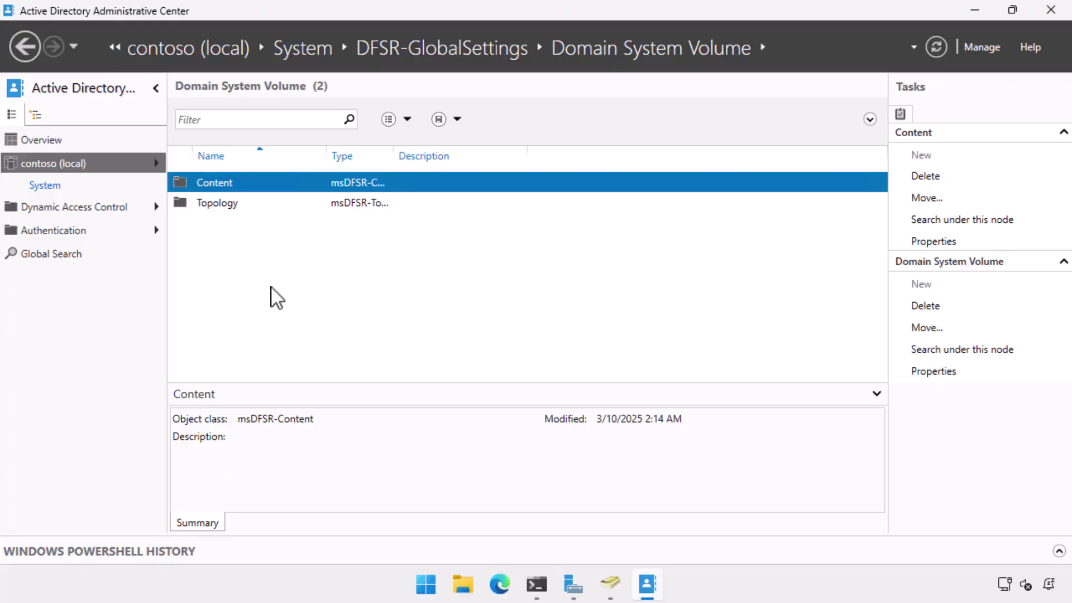
{"action": "double_click", "coordinate": [234, 205]}
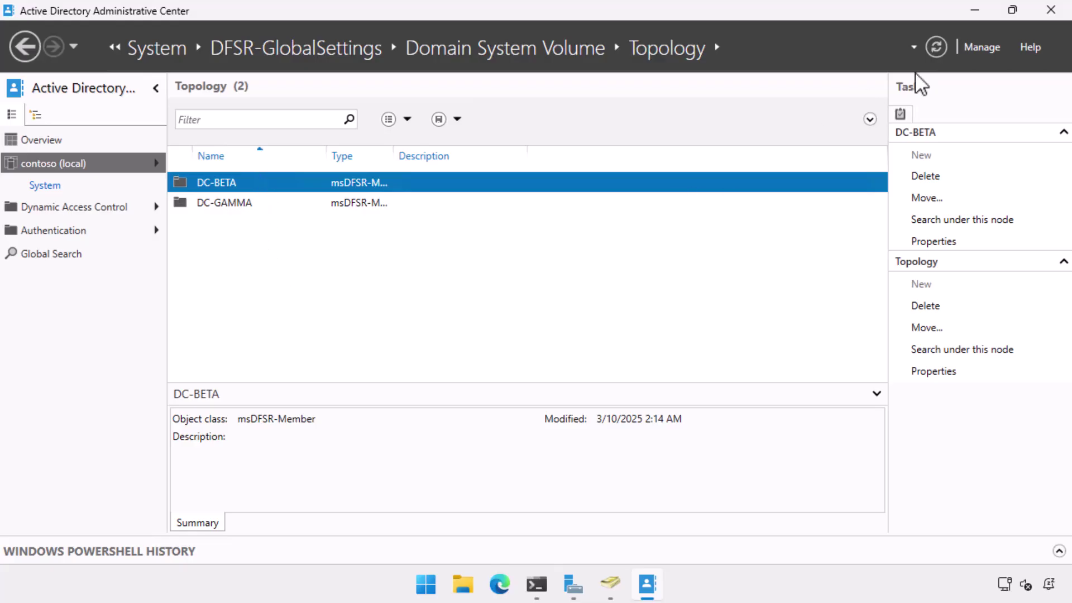
{"action": "left_click", "coordinate": [1050, 12]}
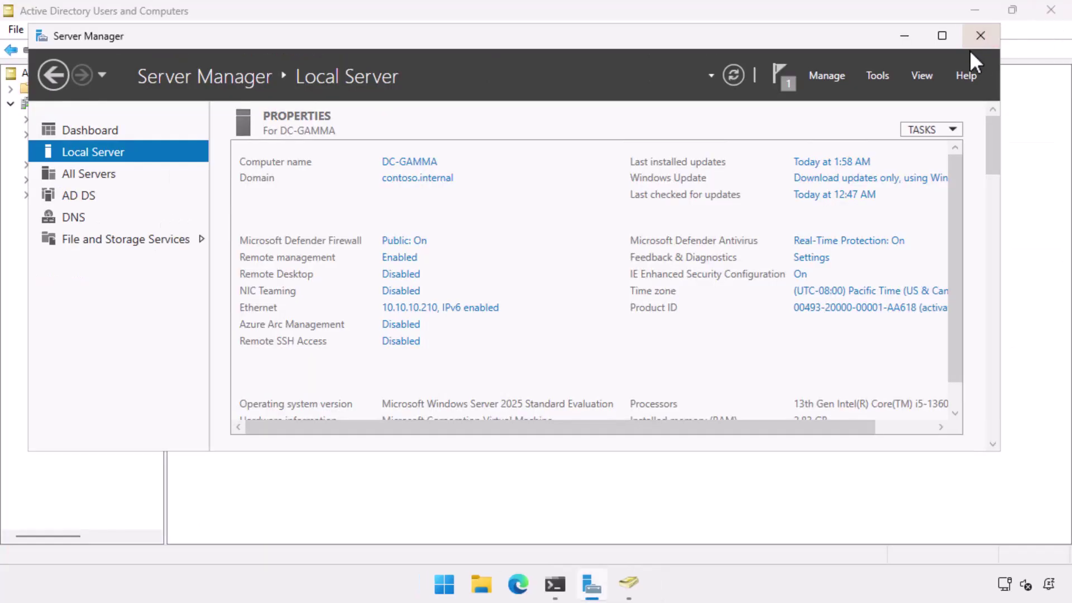
- Open DNS Manager from Server Manager and display the records of DC-GAMMA's contoso.internal forward lookup zone
{"action": "left_click", "coordinate": [875, 75]}
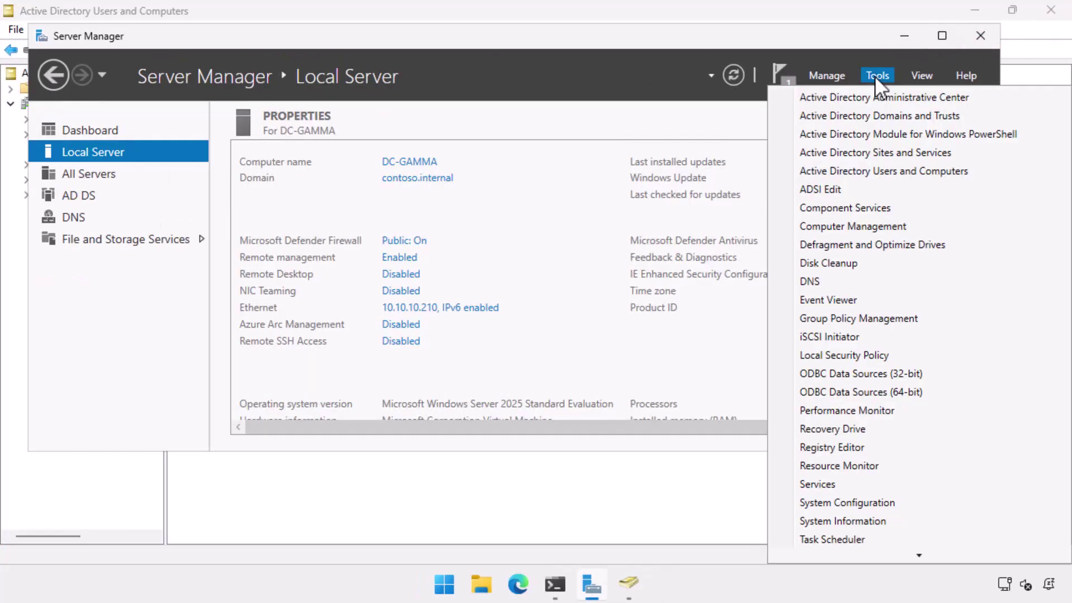
{"action": "left_click", "coordinate": [846, 281]}
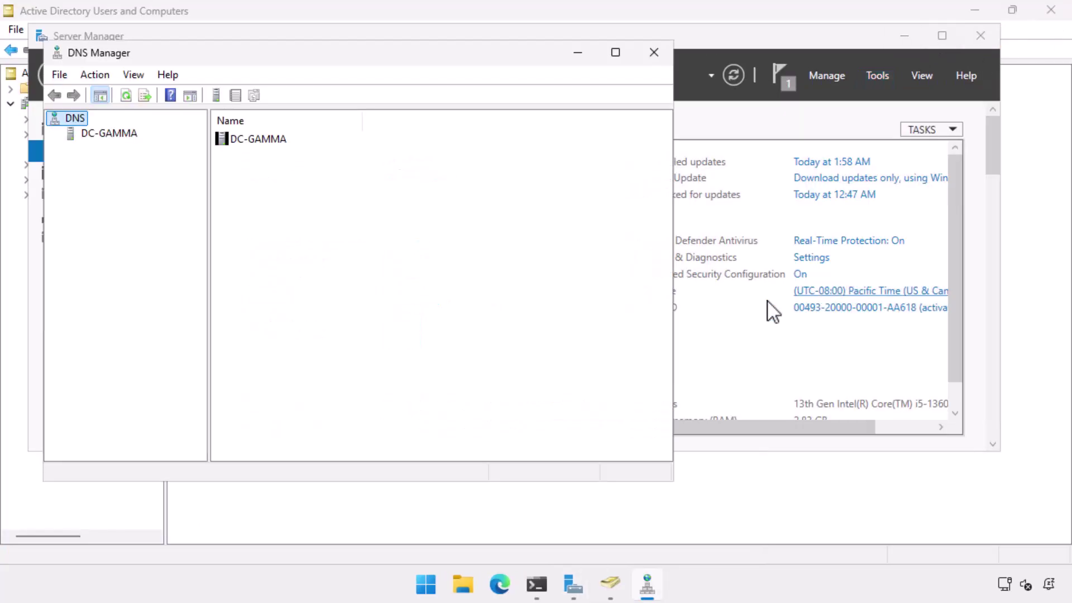
{"action": "left_click", "coordinate": [123, 139]}
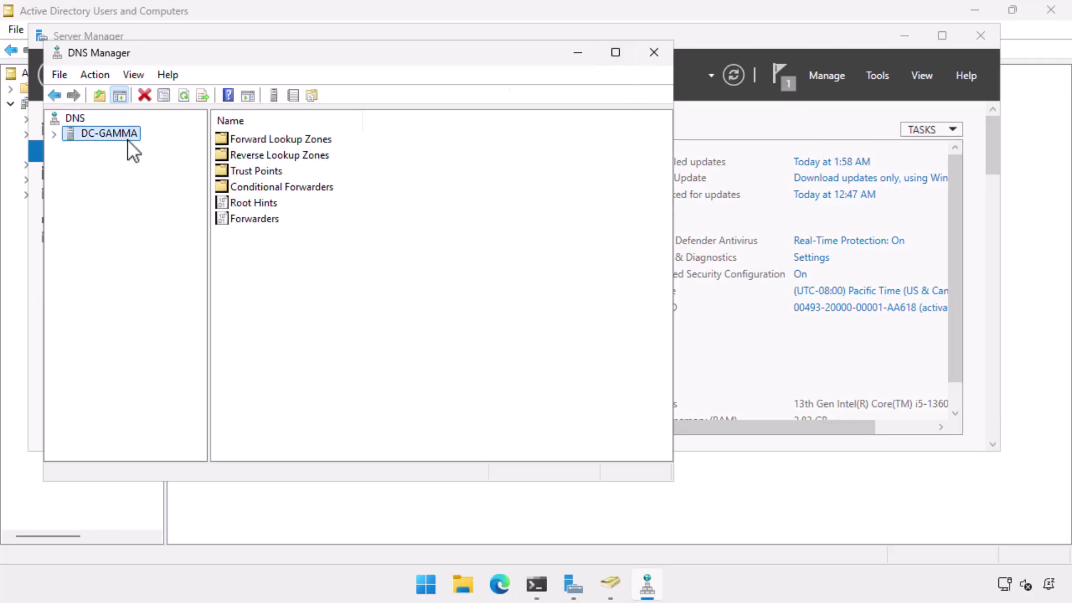
{"action": "double_click", "coordinate": [265, 139]}
{"action": "double_click", "coordinate": [267, 159]}
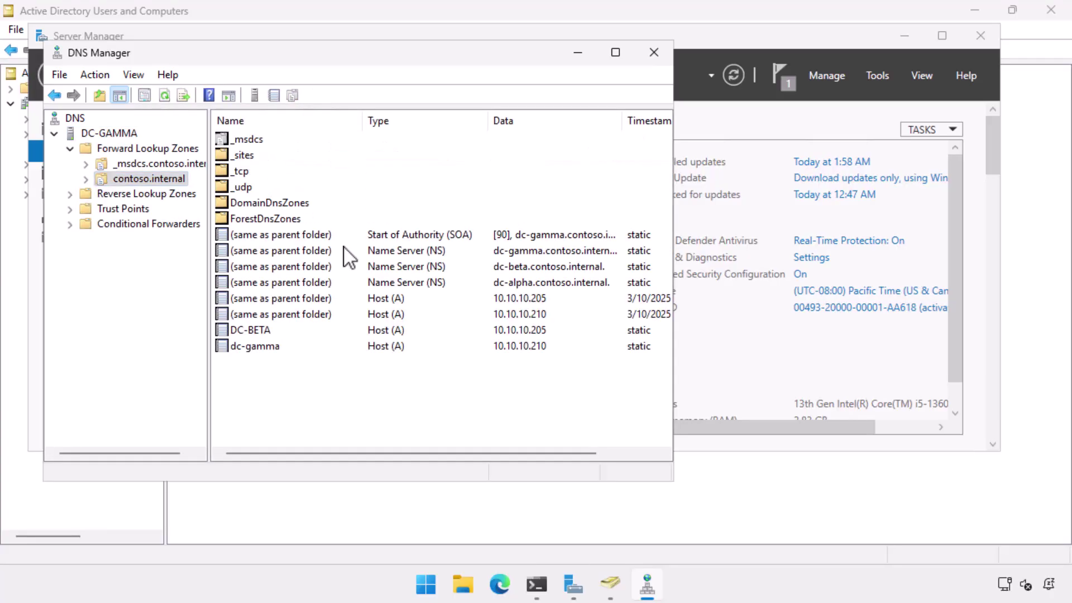
- Remove dc-alpha.contoso.internal from the name servers of the _msdcs.contoso.internal forward lookup zone and apply the change
{"action": "left_click", "coordinate": [181, 165]}
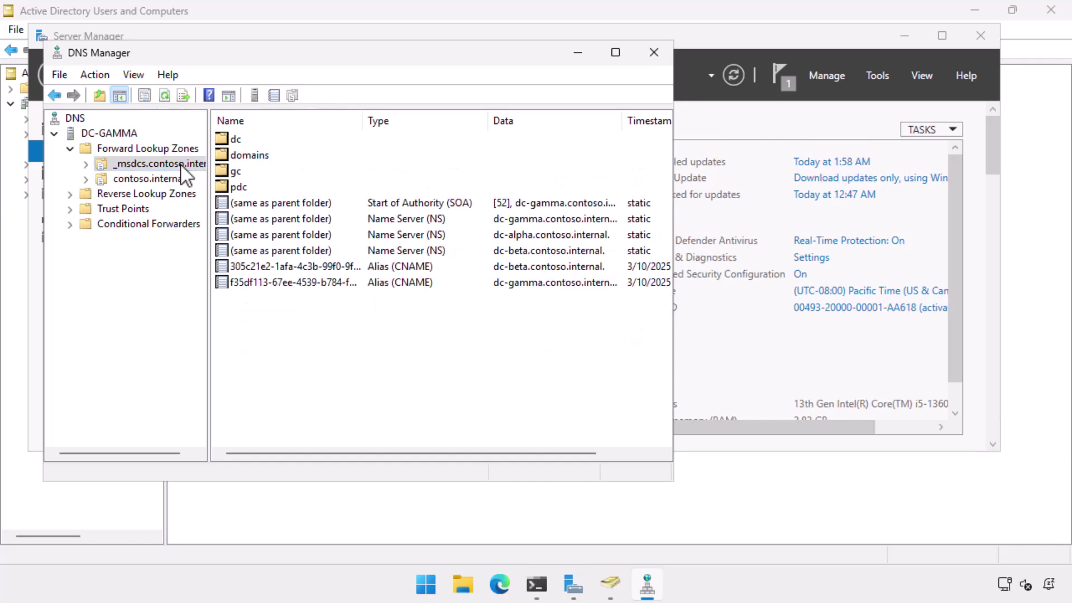
{"action": "left_click", "coordinate": [411, 237]}
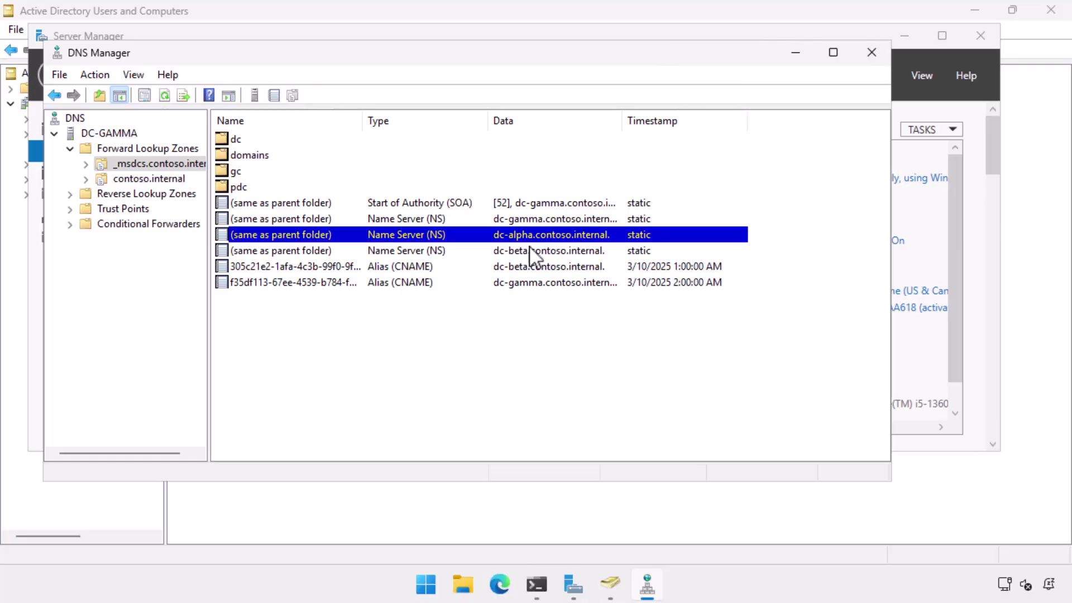
{"action": "right_click", "coordinate": [389, 237]}
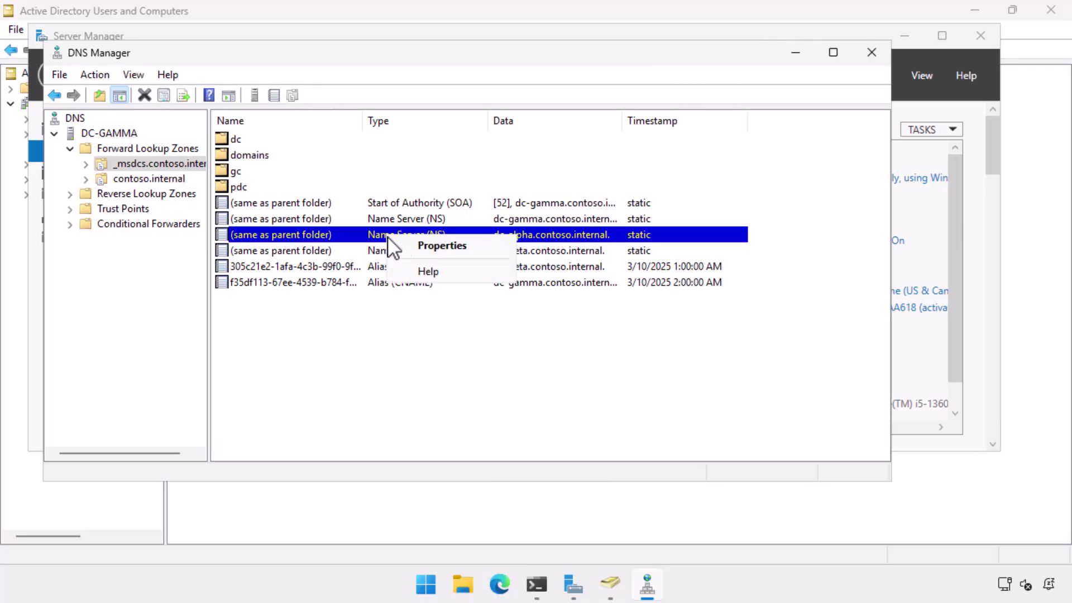
{"action": "left_click", "coordinate": [412, 250]}
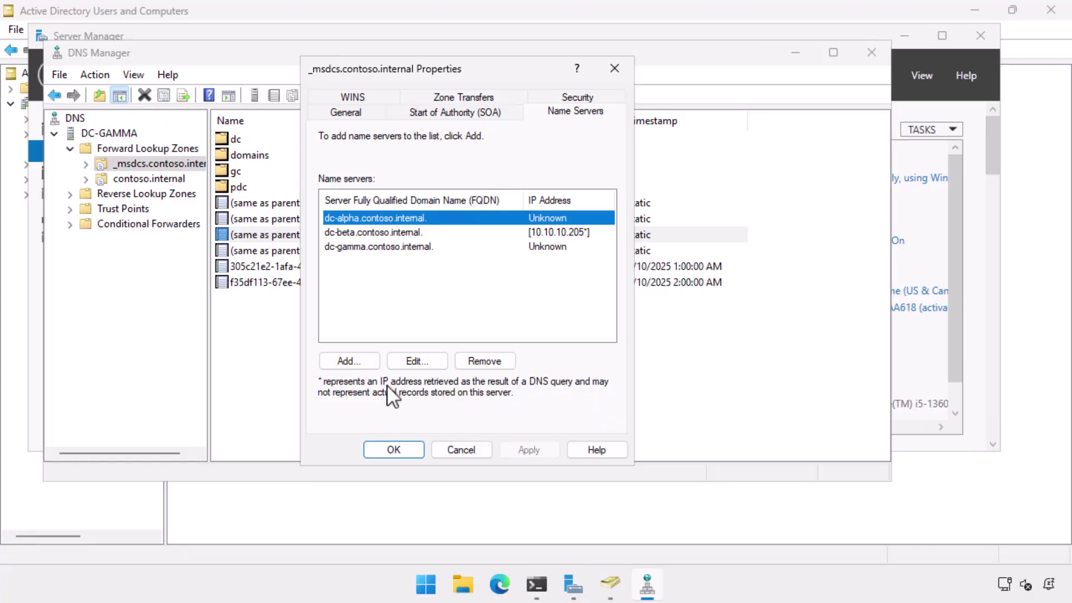
{"action": "left_click", "coordinate": [462, 366]}
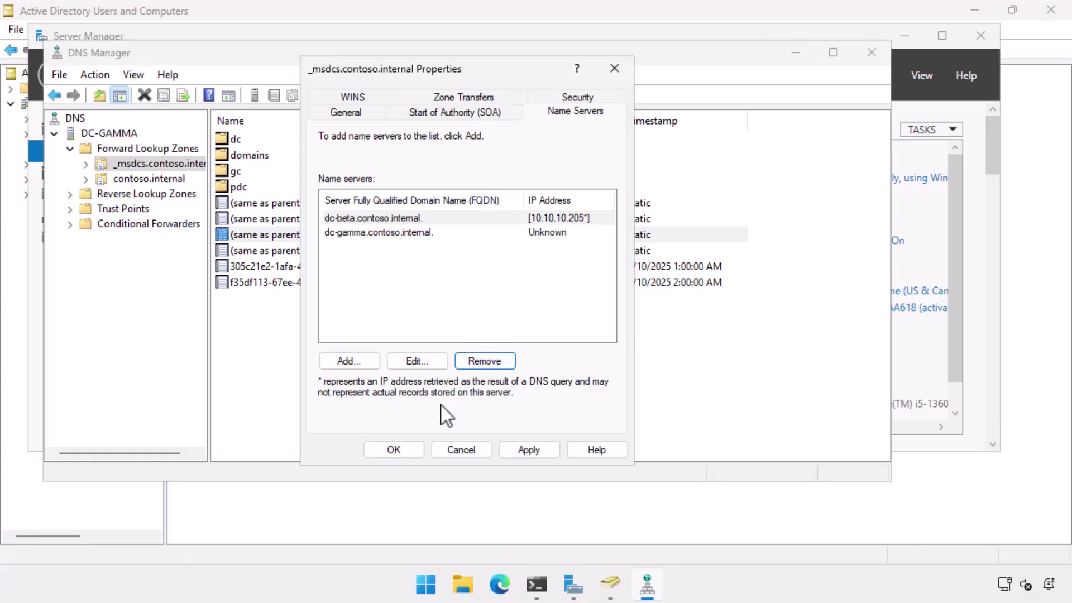
{"action": "left_click", "coordinate": [508, 453]}
{"action": "left_click", "coordinate": [415, 450]}
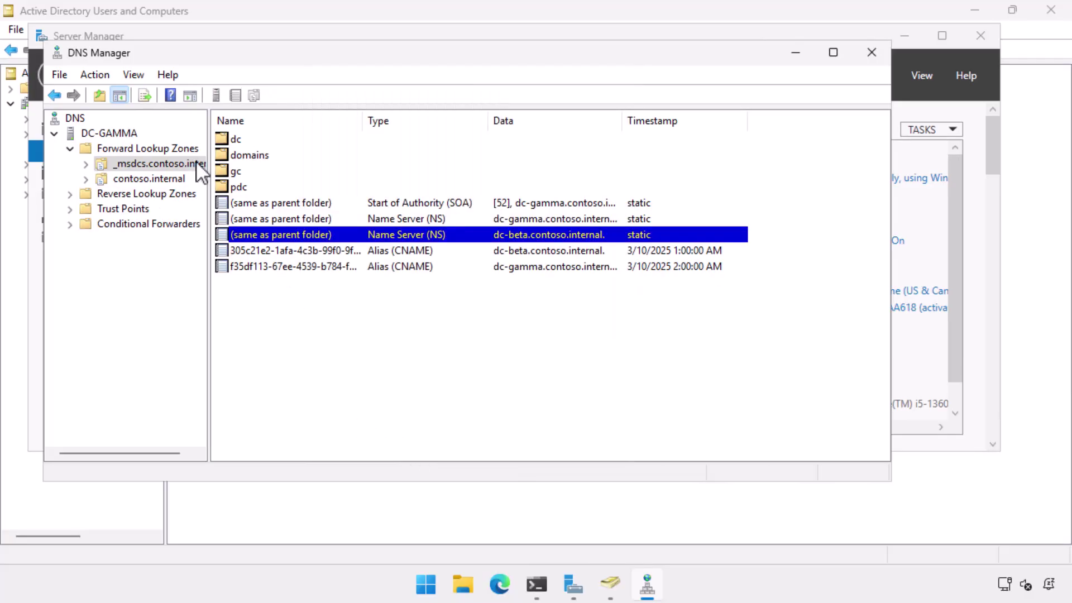
- Check the pdc and gc folders of the _msdcs.contoso.internal zone, including their _tcp and _sites subfolders, for leftover DC-ALPHA records
{"action": "double_click", "coordinate": [235, 188]}
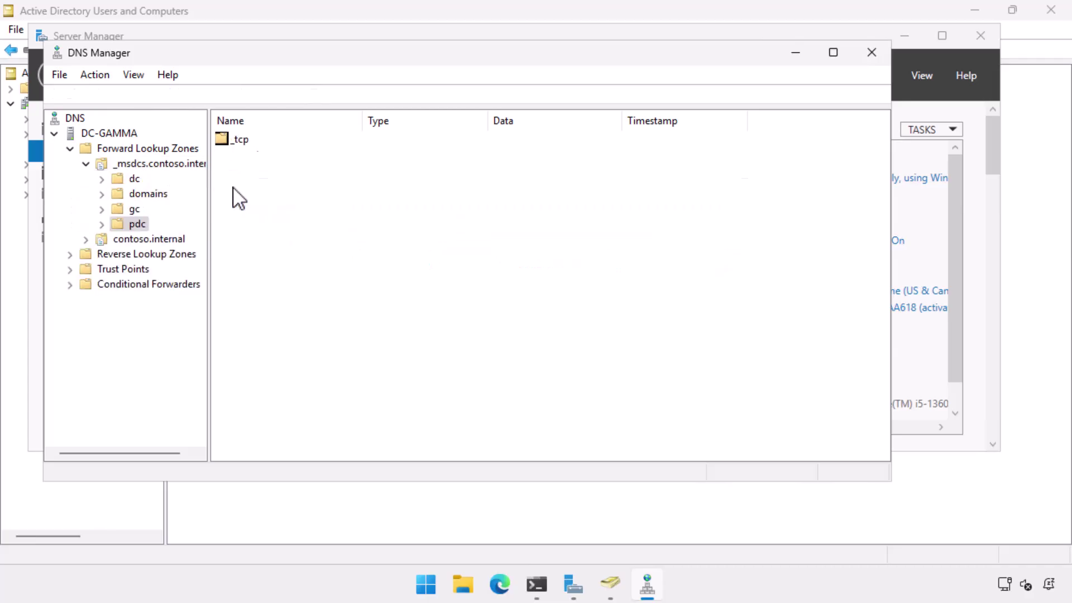
{"action": "double_click", "coordinate": [229, 141]}
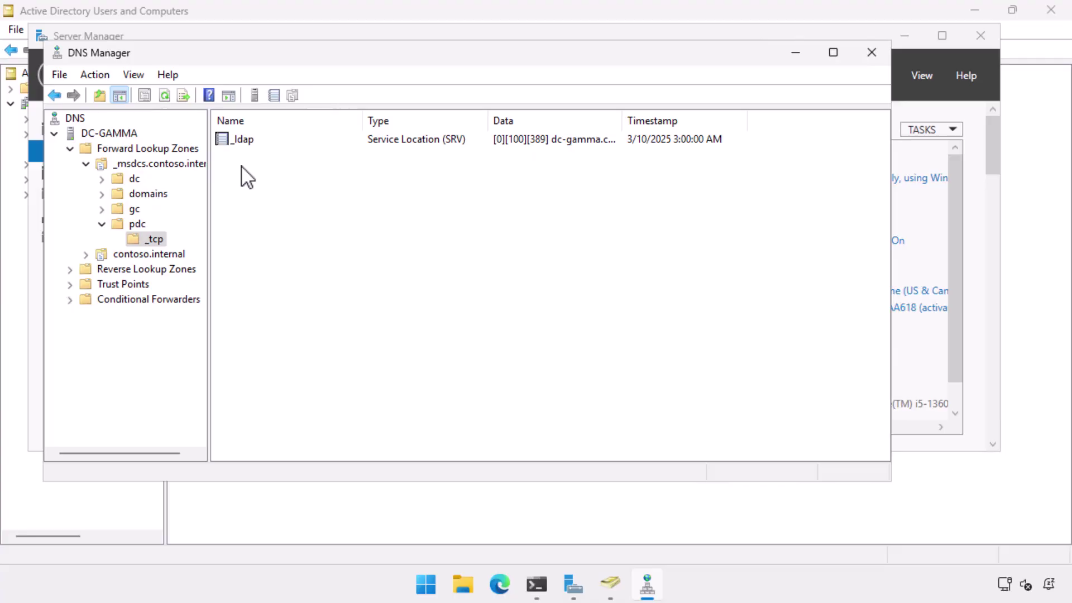
{"action": "double_click", "coordinate": [138, 210]}
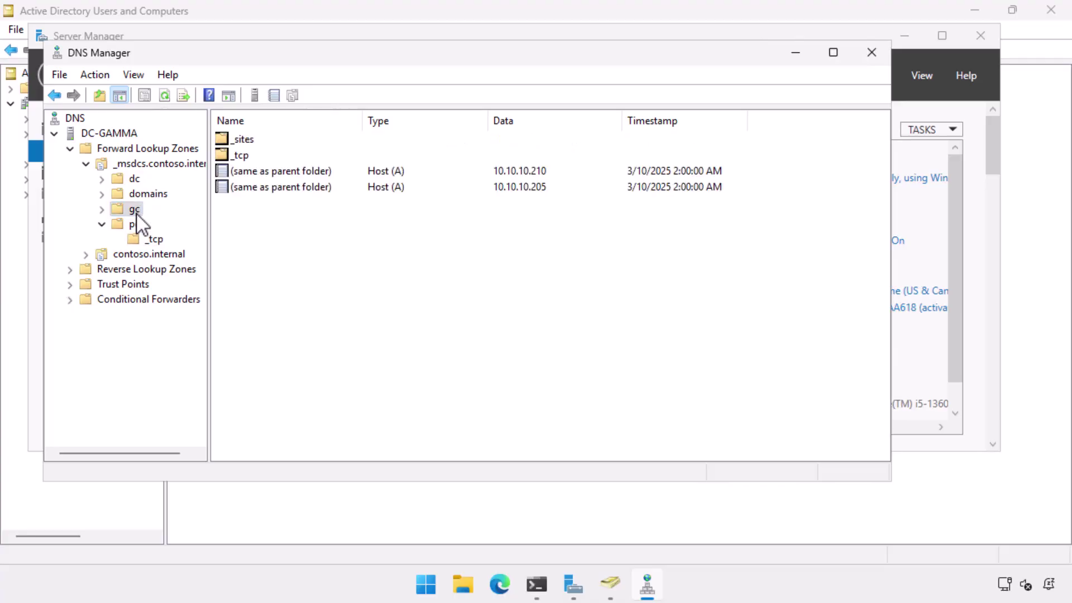
{"action": "left_click", "coordinate": [152, 244]}
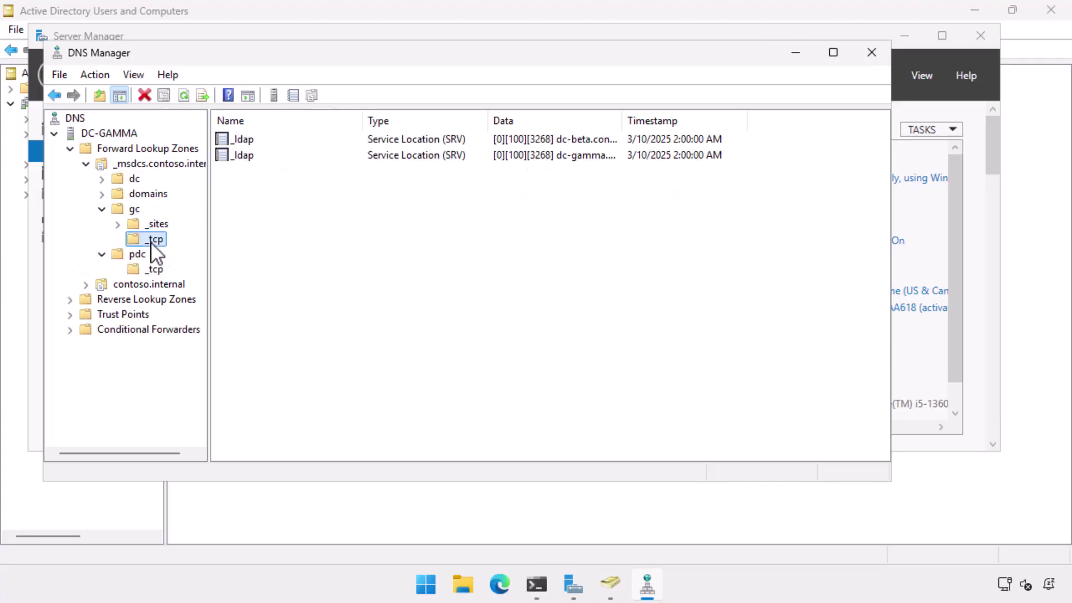
{"action": "left_click", "coordinate": [156, 229]}
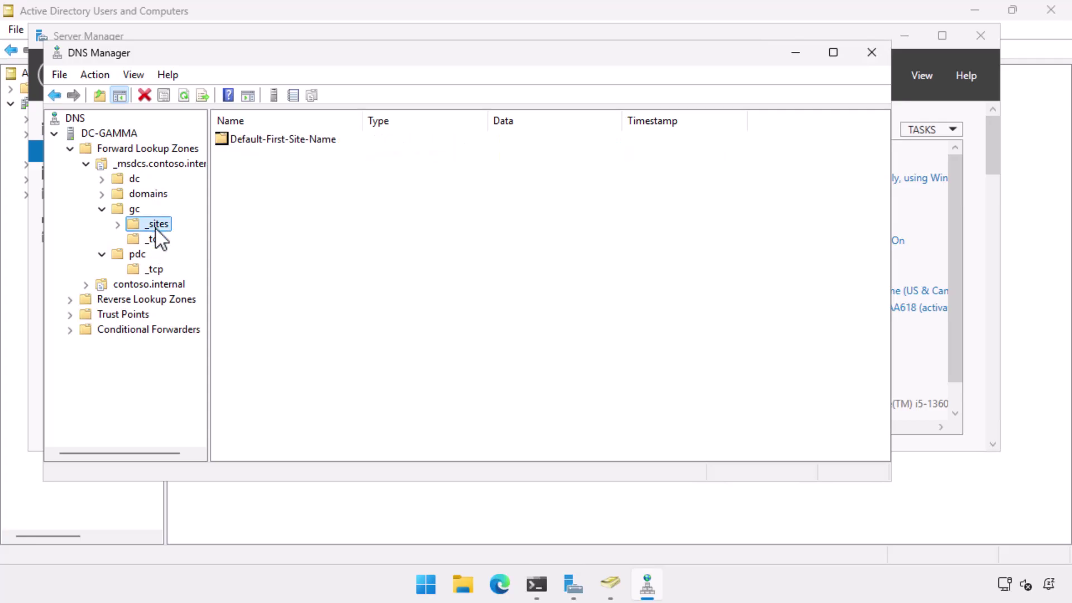
{"action": "double_click", "coordinate": [291, 141]}
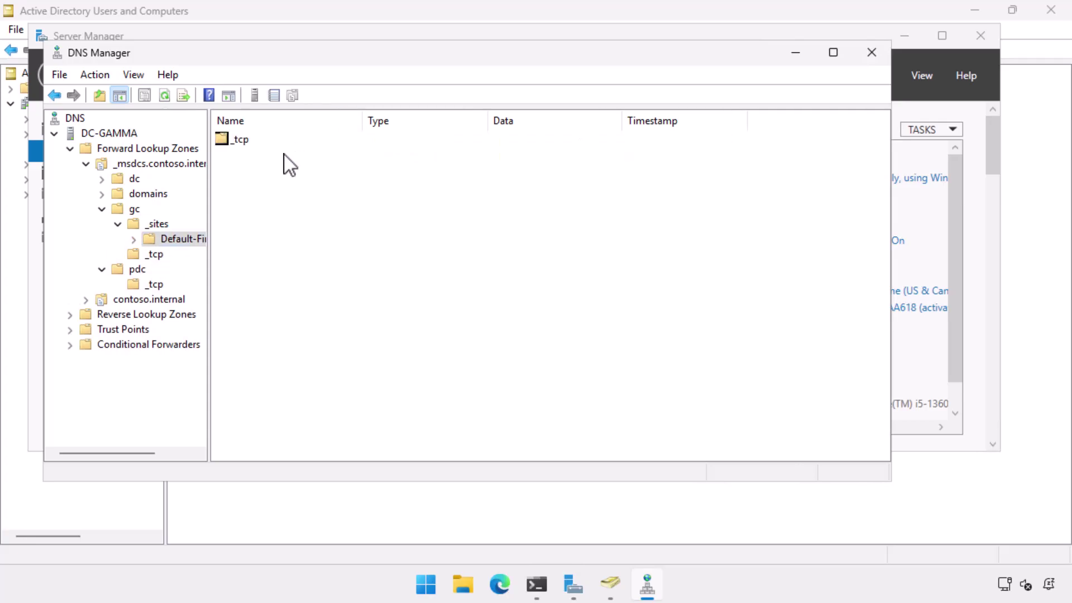
{"action": "left_click", "coordinate": [255, 141]}
{"action": "double_click", "coordinate": [253, 141]}
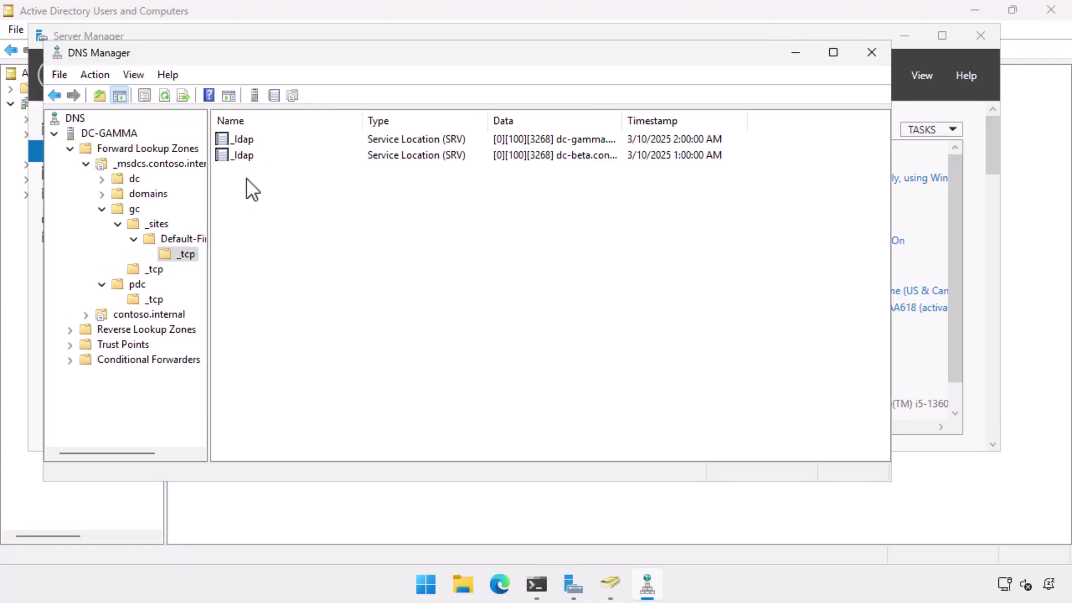
- Check the domains and dc folders of the _msdcs.contoso.internal zone for leftover DC-ALPHA service records, and close DNS Manager
{"action": "left_click", "coordinate": [148, 193]}
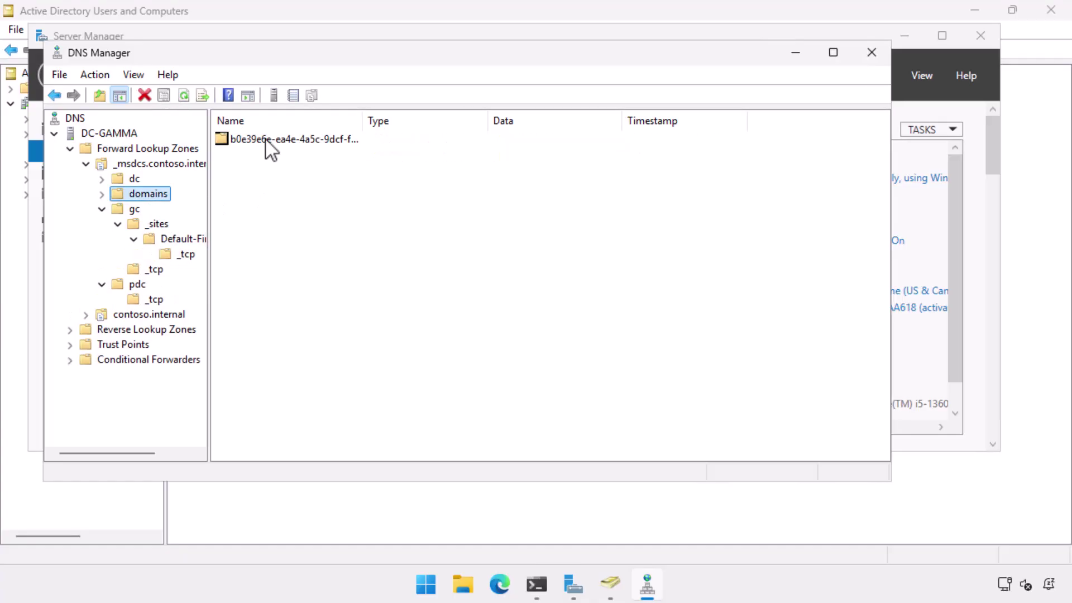
{"action": "double_click", "coordinate": [268, 146]}
{"action": "double_click", "coordinate": [243, 142]}
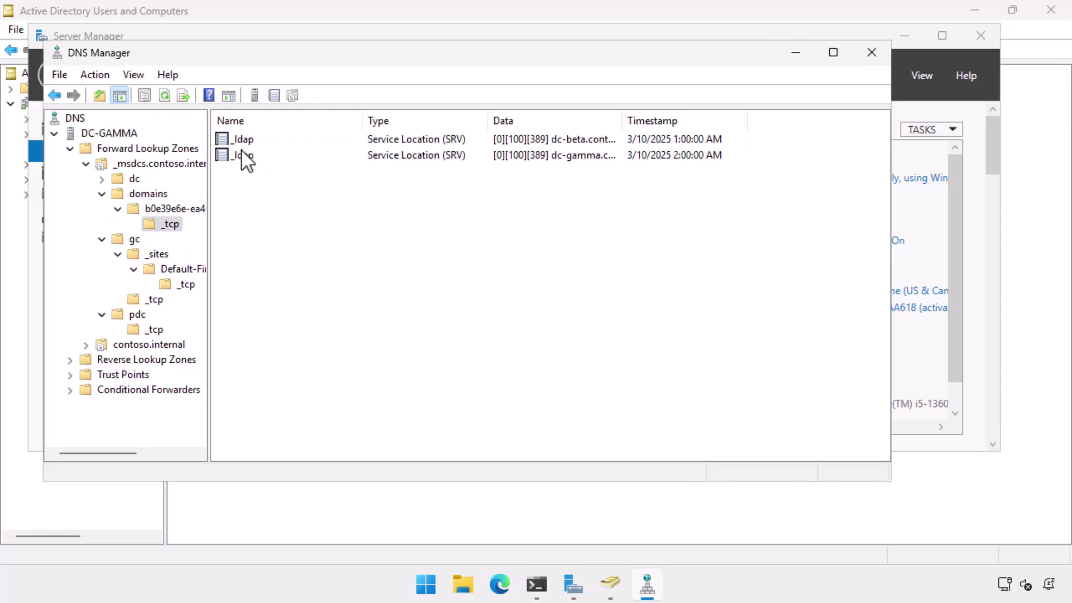
{"action": "left_click", "coordinate": [133, 178]}
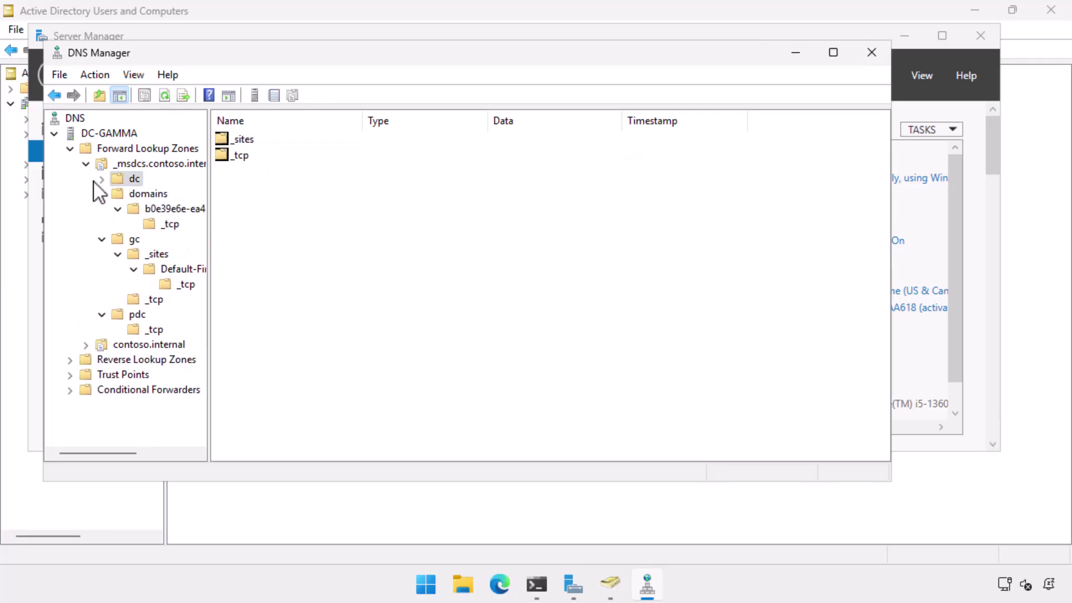
{"action": "double_click", "coordinate": [251, 142]}
{"action": "double_click", "coordinate": [251, 142]}
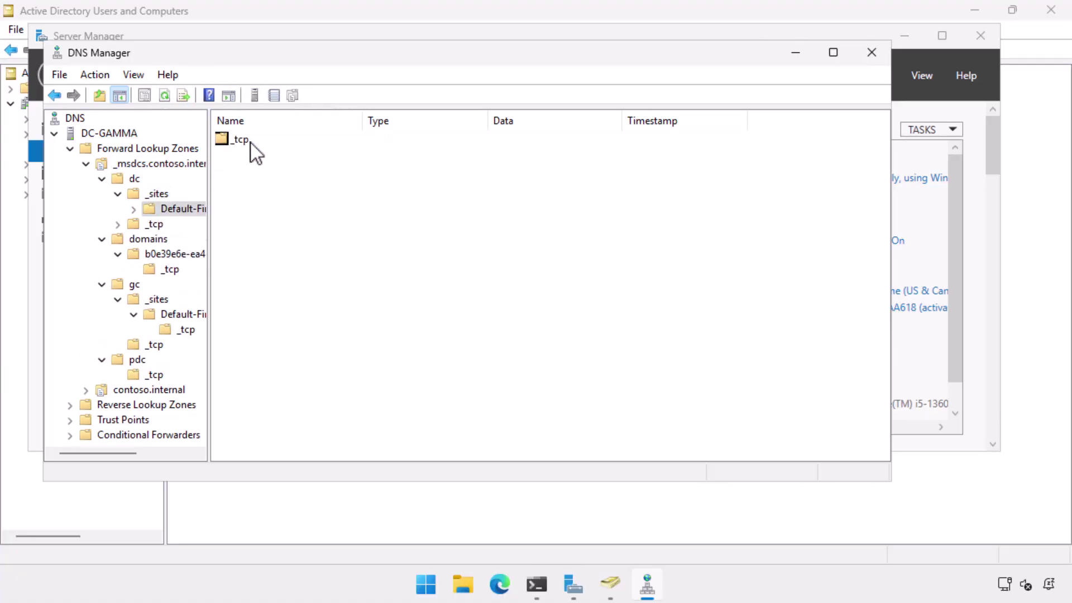
{"action": "double_click", "coordinate": [245, 141]}
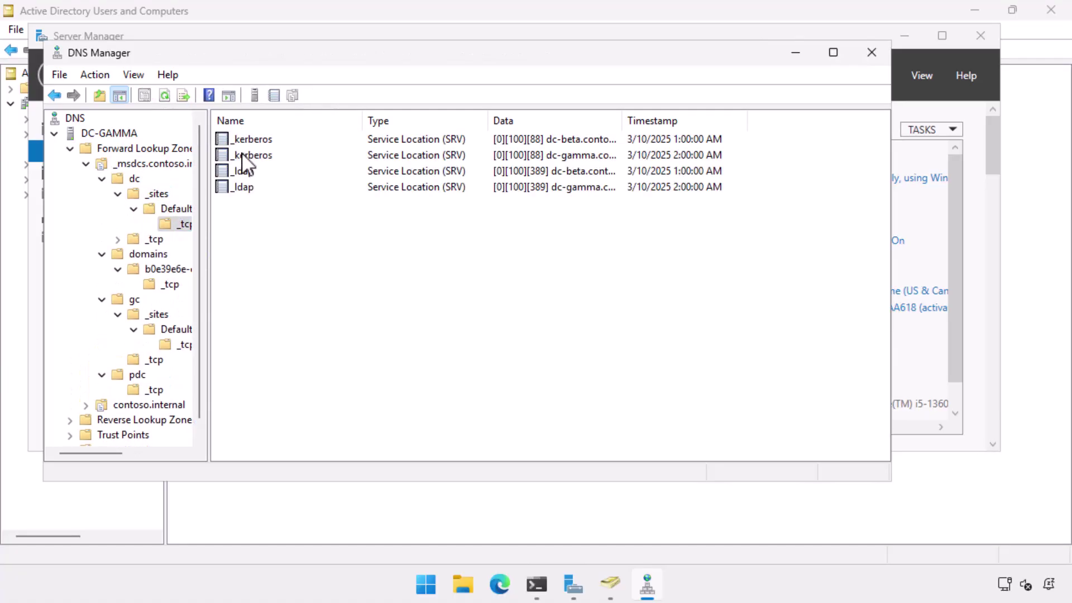
{"action": "left_click", "coordinate": [155, 239]}
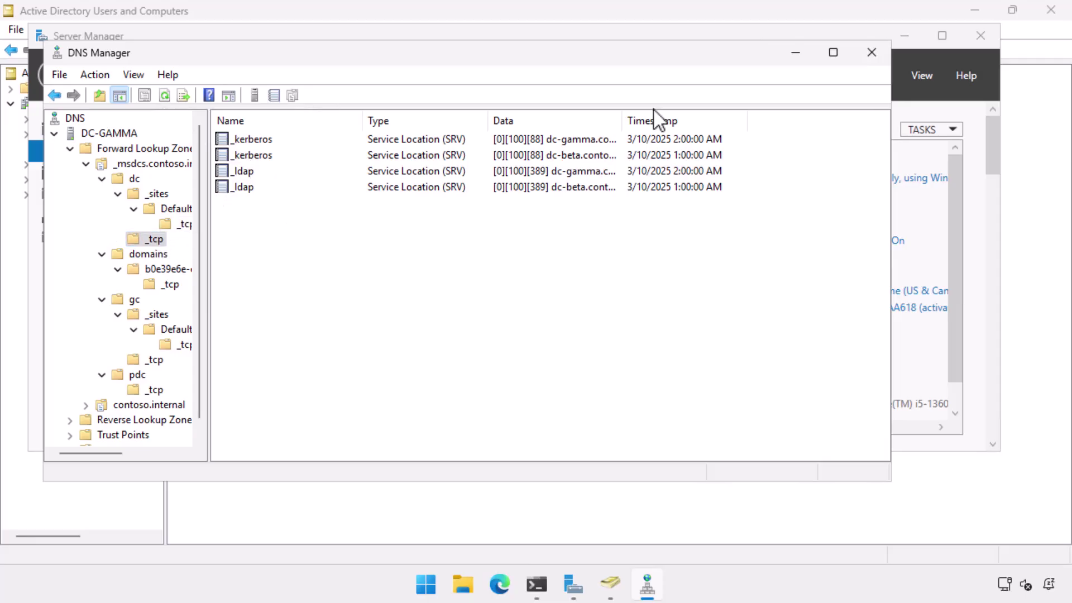
{"action": "left_click", "coordinate": [872, 53]}
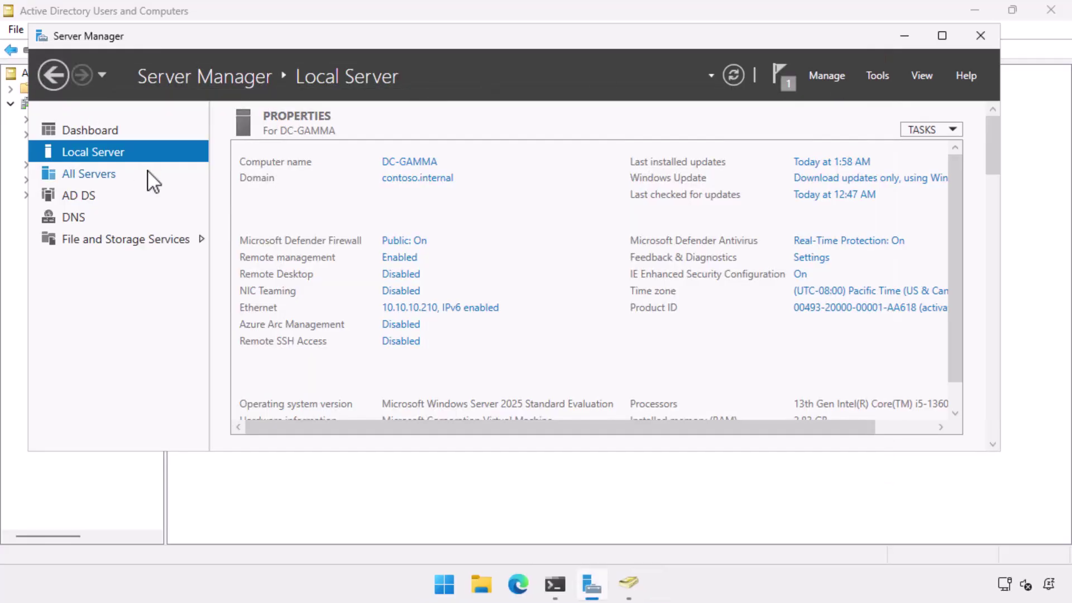
- Open the advanced TCP/IP settings for Internet Protocol Version 4 on DC-GAMMA's Ethernet adapter
{"action": "left_click", "coordinate": [419, 308]}
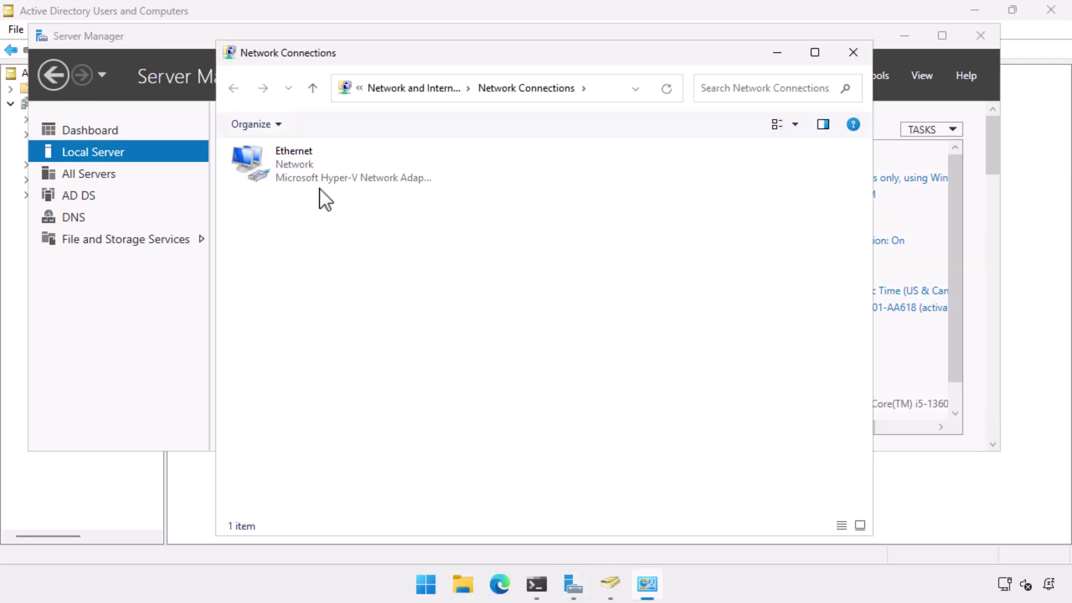
{"action": "right_click", "coordinate": [314, 166]}
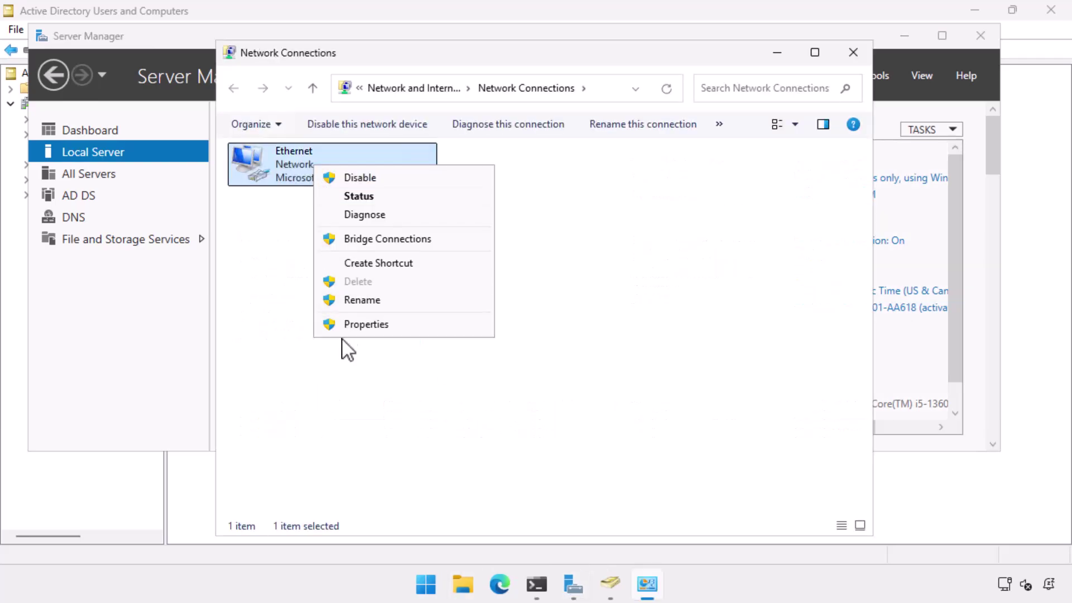
{"action": "left_click", "coordinate": [346, 327]}
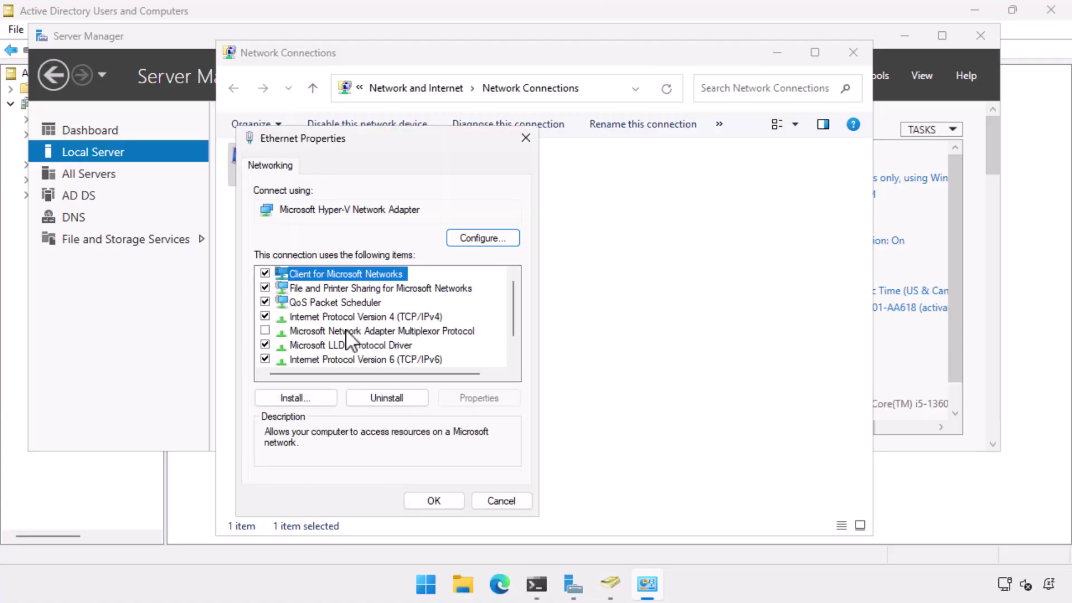
{"action": "left_click", "coordinate": [352, 318]}
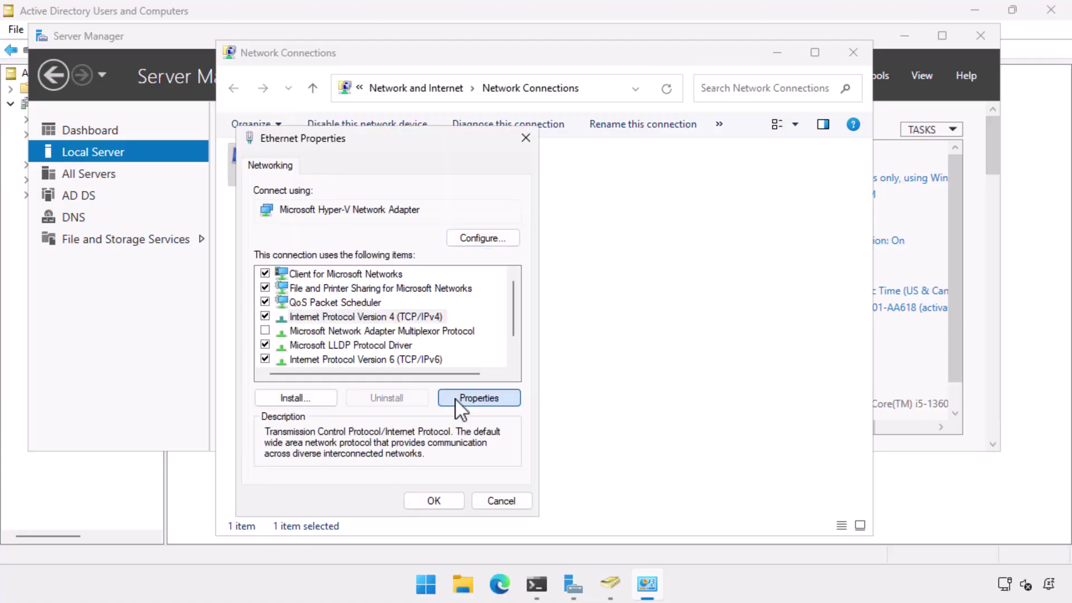
{"action": "left_click", "coordinate": [459, 398]}
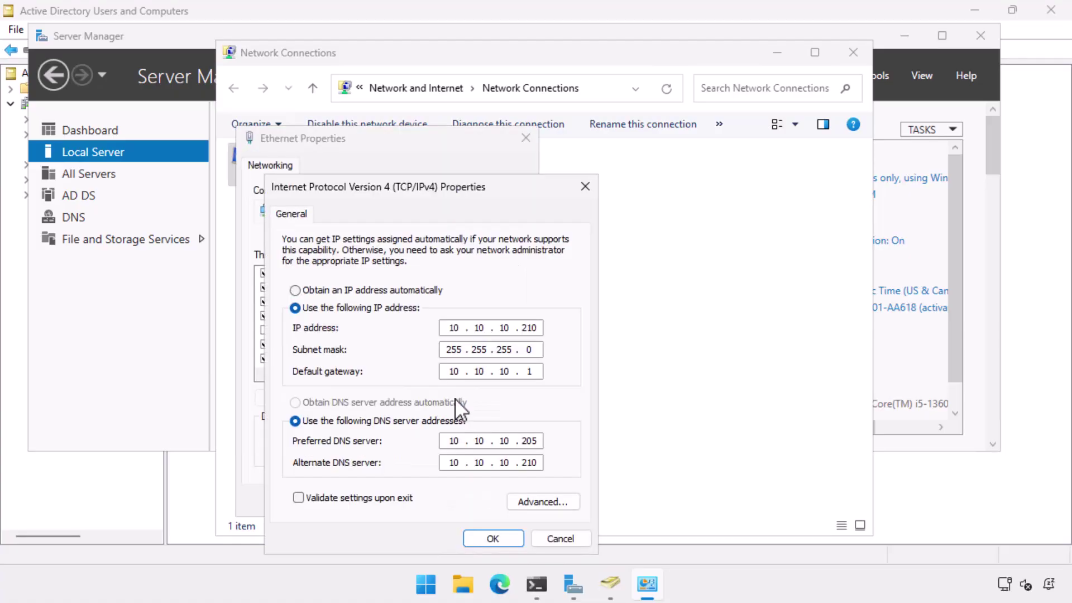
{"action": "left_click", "coordinate": [544, 502]}
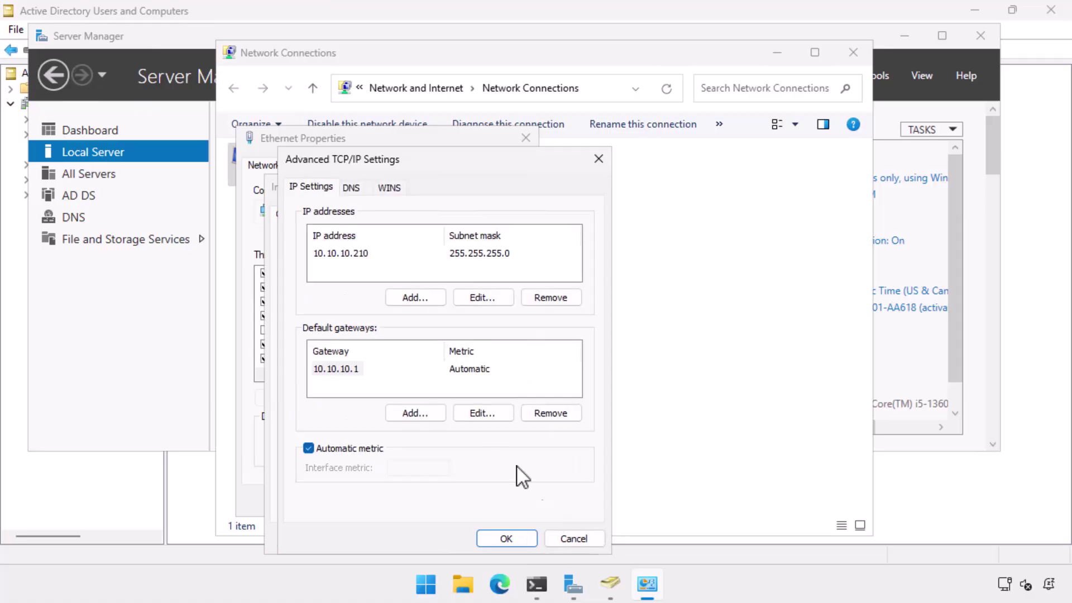
- Add the IP address 10.10.10.200 with subnet mask 255.255.255.0 to the Ethernet adapter, save the settings, and close Network Connections
{"action": "left_click", "coordinate": [417, 296]}
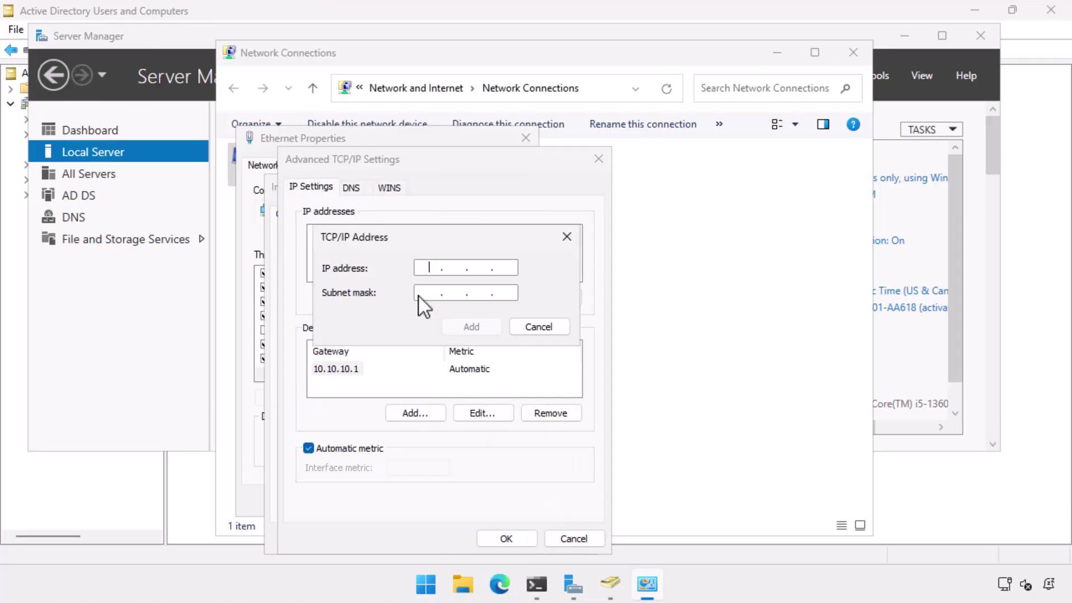
{"action": "type", "text": "10.10.10"}
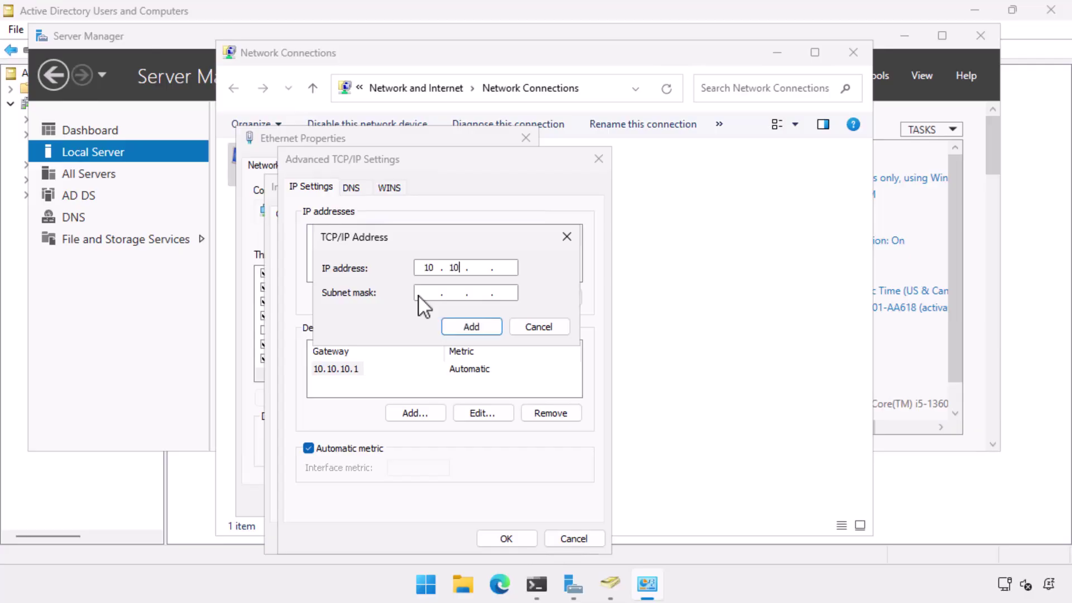
{"action": "type", "text": ".200"}
{"action": "key", "text": "Tab"}
{"action": "type", "text": "255 . 255 . 255 . 0"}
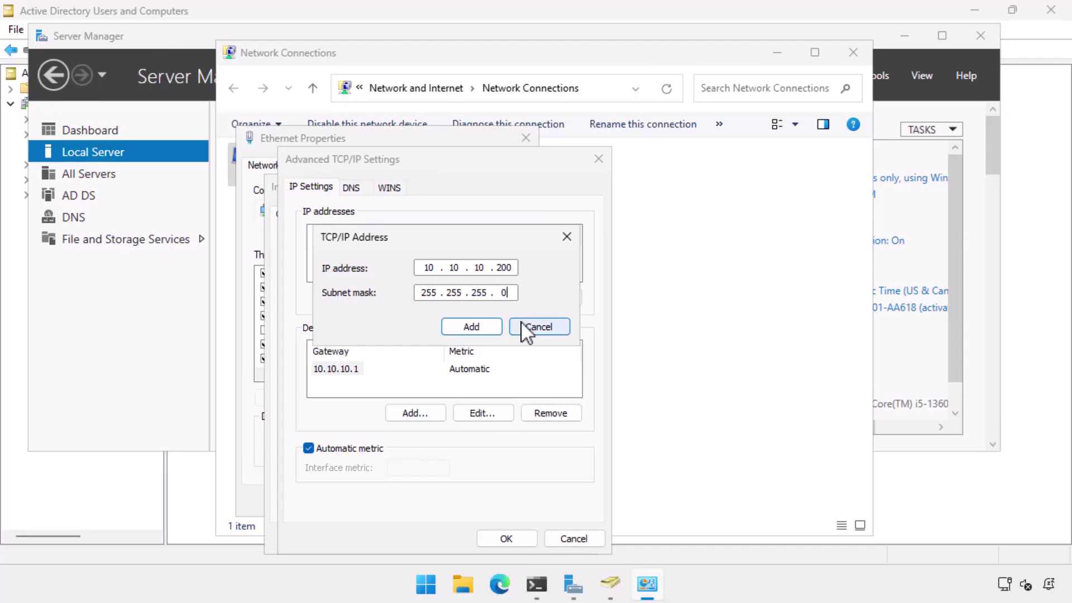
{"action": "left_click", "coordinate": [474, 323]}
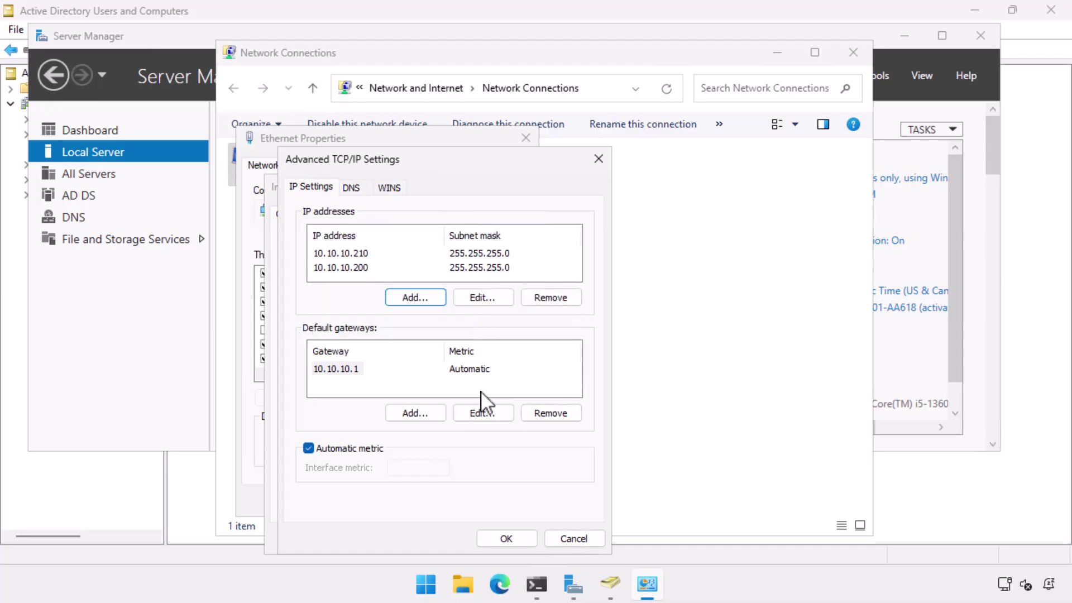
{"action": "left_click", "coordinate": [503, 539]}
{"action": "left_click", "coordinate": [494, 536]}
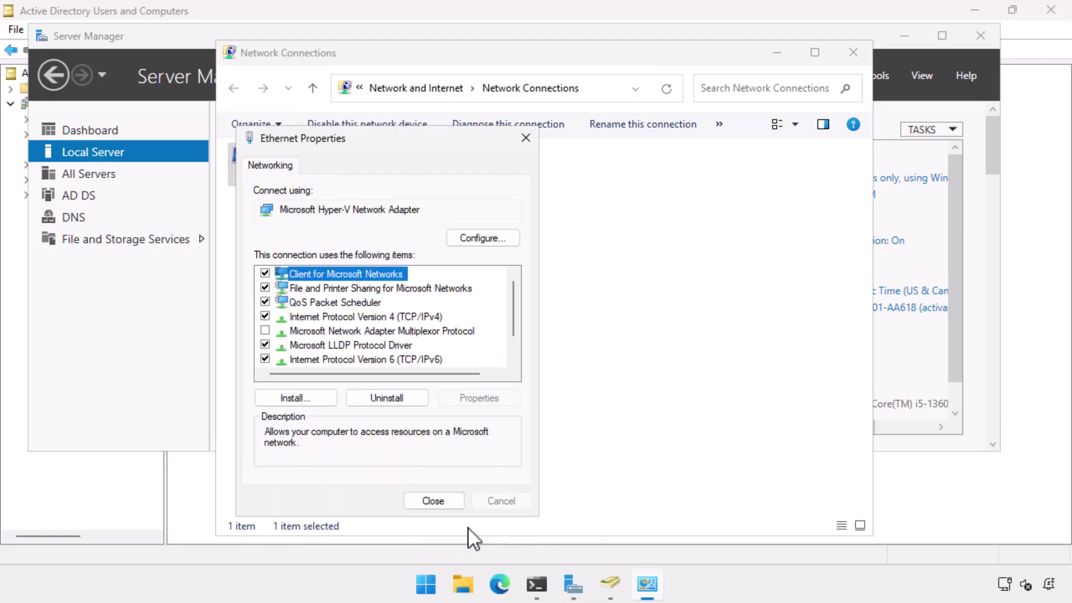
{"action": "left_click", "coordinate": [456, 505]}
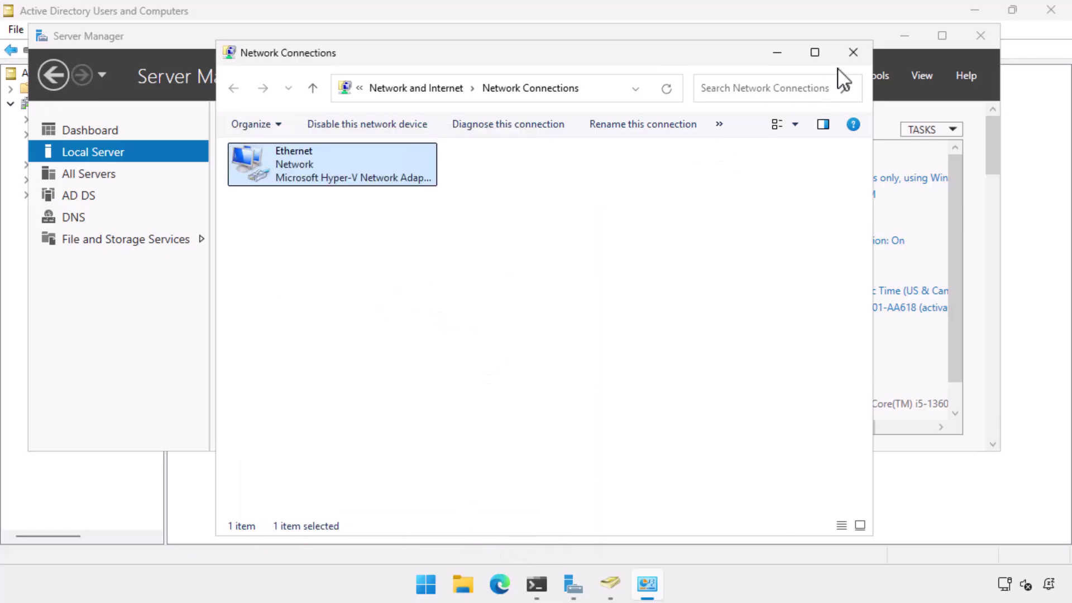
{"action": "left_click", "coordinate": [844, 55]}
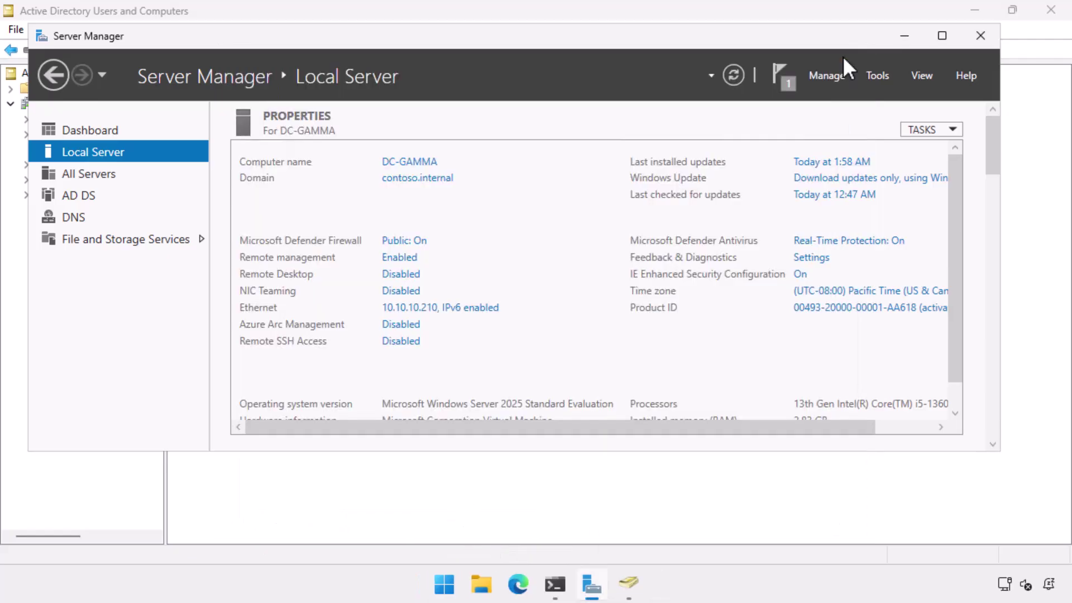
- Close Active Directory Users and Computers, switch to the PowerShell window, and clear its output with cls
{"action": "left_click", "coordinate": [1051, 10]}
{"action": "left_click", "coordinate": [570, 586]}
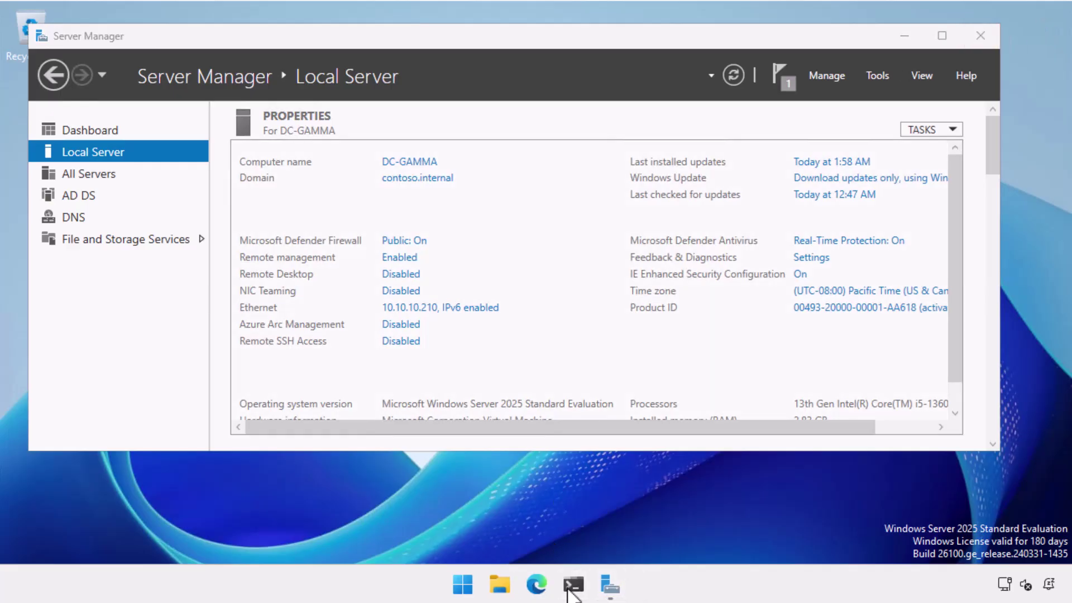
{"action": "type", "text": "c"}
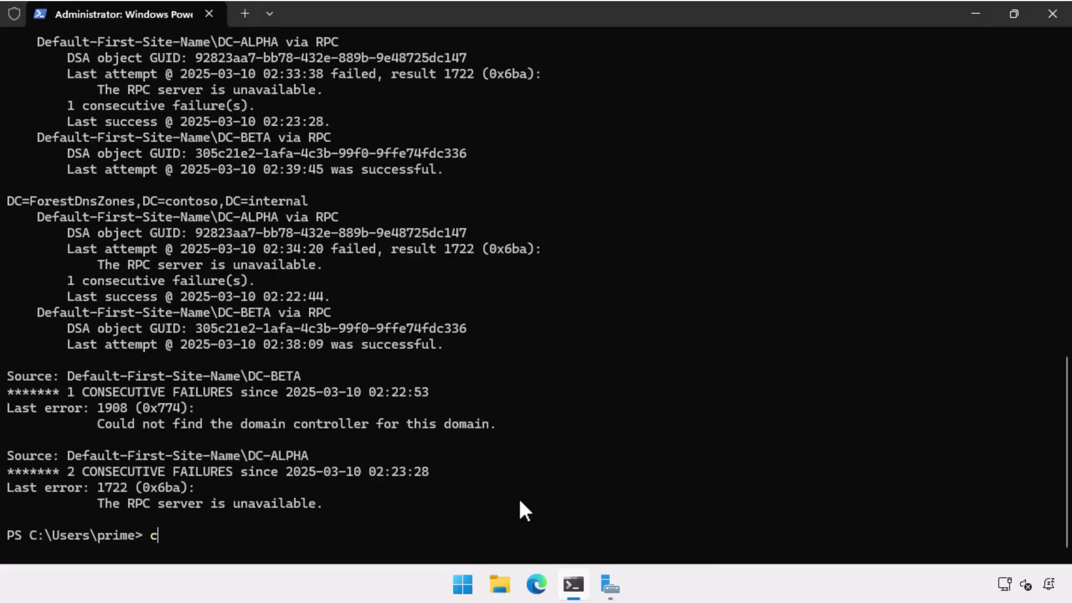
{"action": "type", "text": "ls"}
{"action": "key", "text": "Return"}
- Force replication of all partitions from DC-GAMMA by running repadmin /syncall /AdeP
{"action": "type", "text": "repadmin /syncall "}
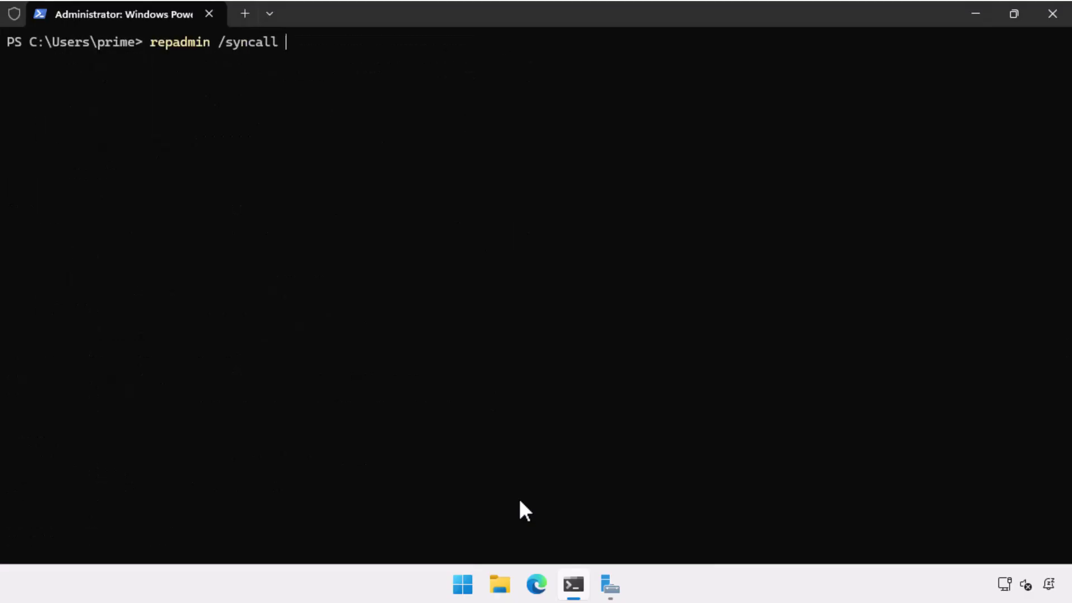
{"action": "type", "text": "/AdeP"}
{"action": "key", "text": "Return"}
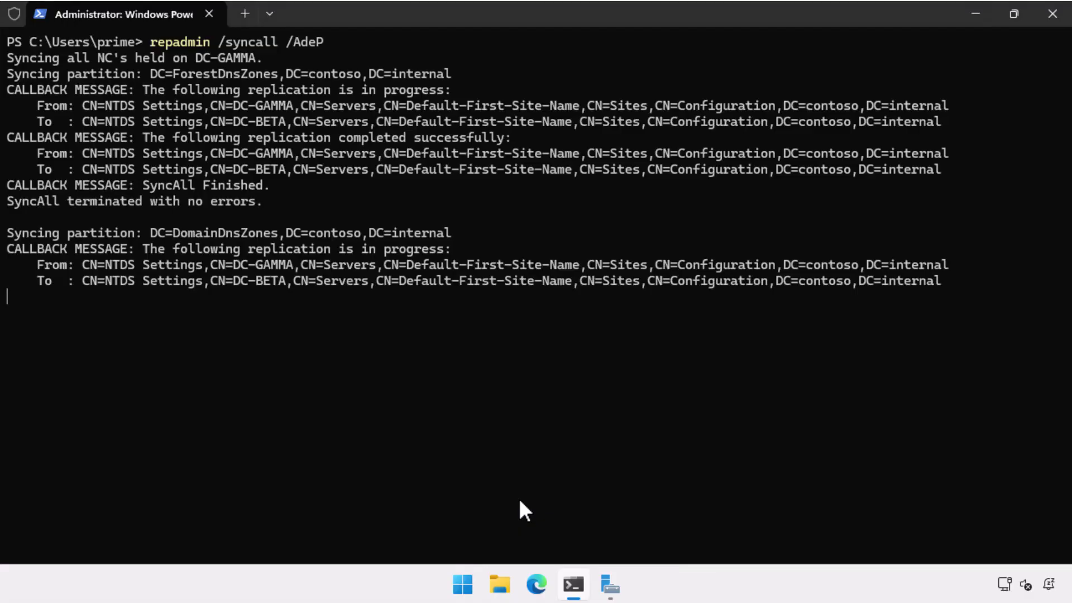
{"action": "type", "text": "c"}
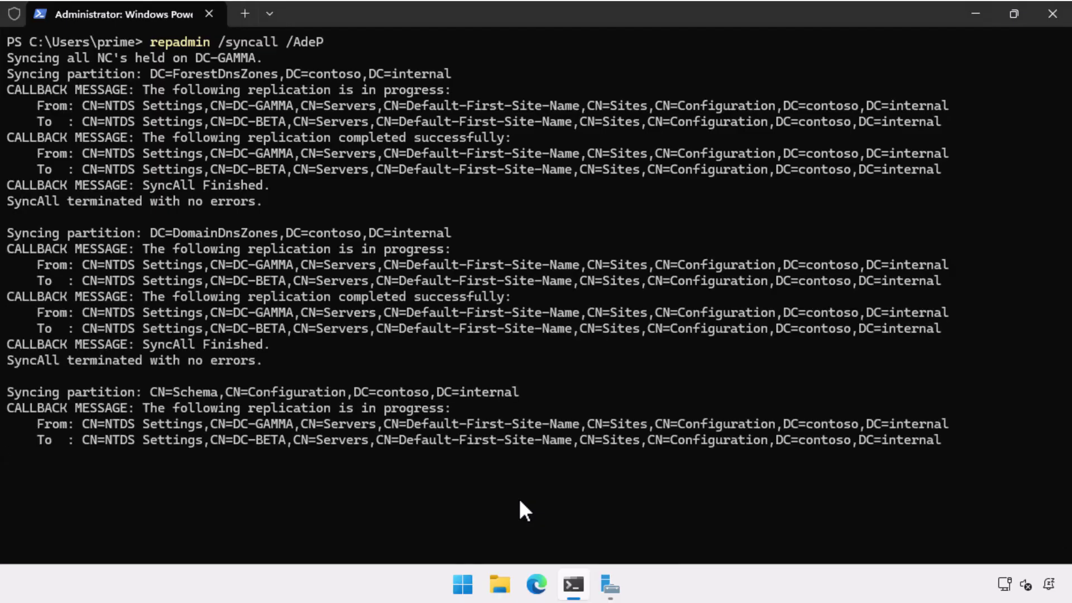